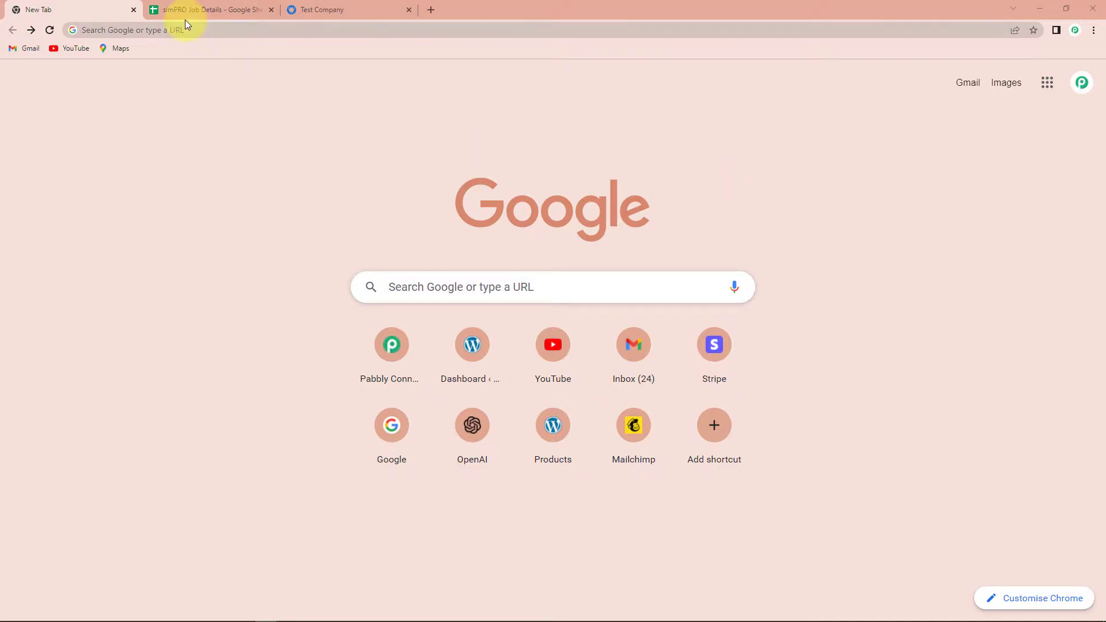
Step: Open pabbly.com/connect from the address bar and sign in to the Pabbly account
text(pabbly.com/connect/)
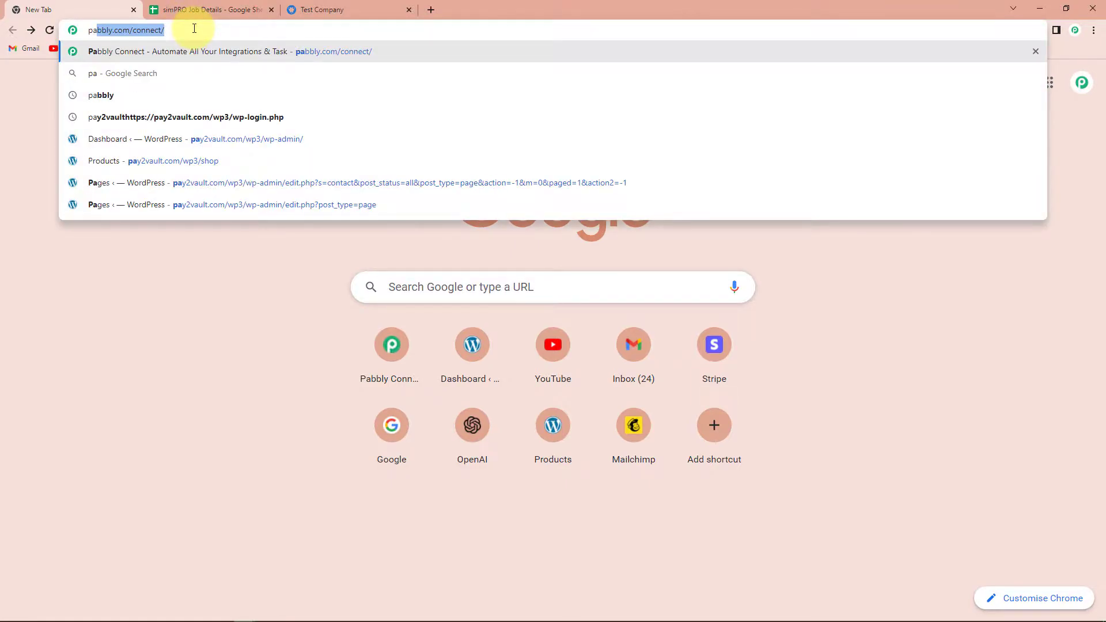
key(Return)
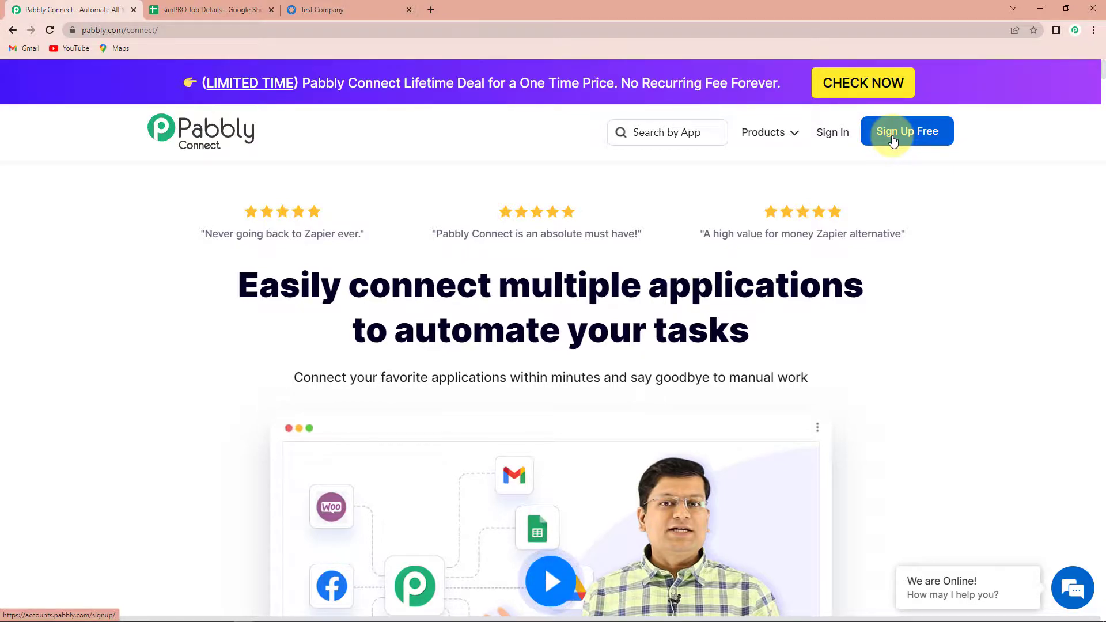
click(832, 133)
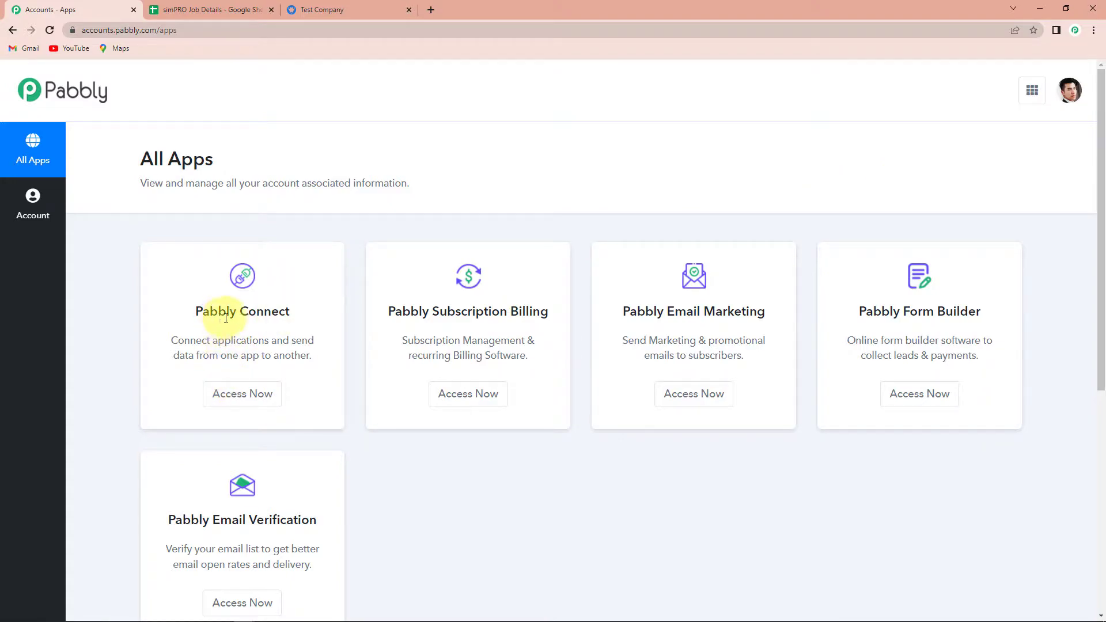
Step: Open Pabbly Connect and create a workflow named 'Add simPRO Service Job Details to Google Sheets'
click(259, 397)
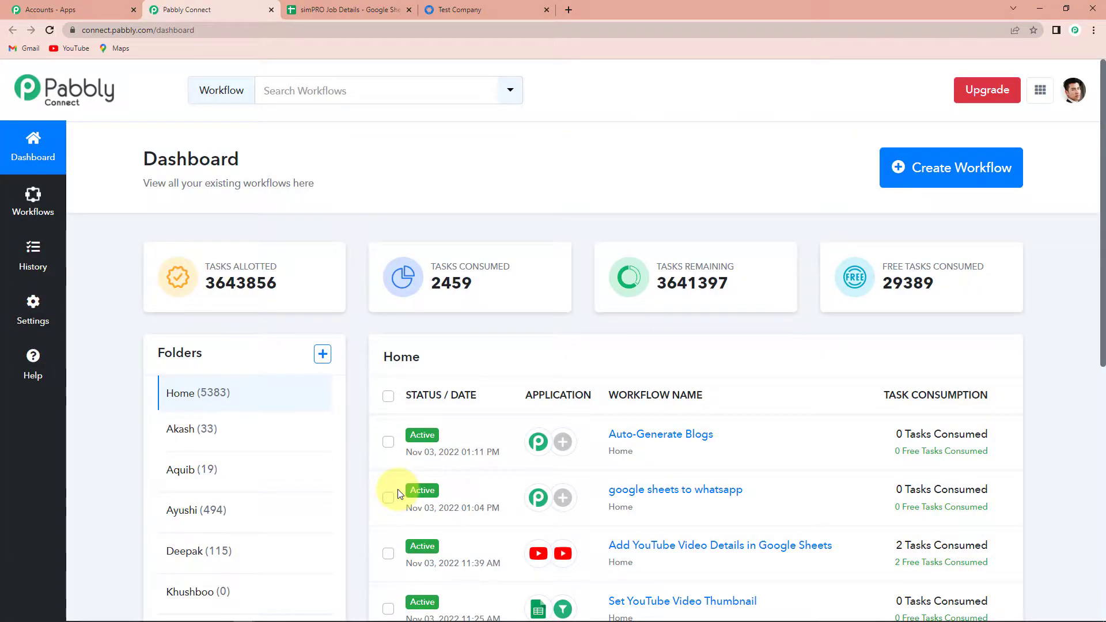
click(928, 168)
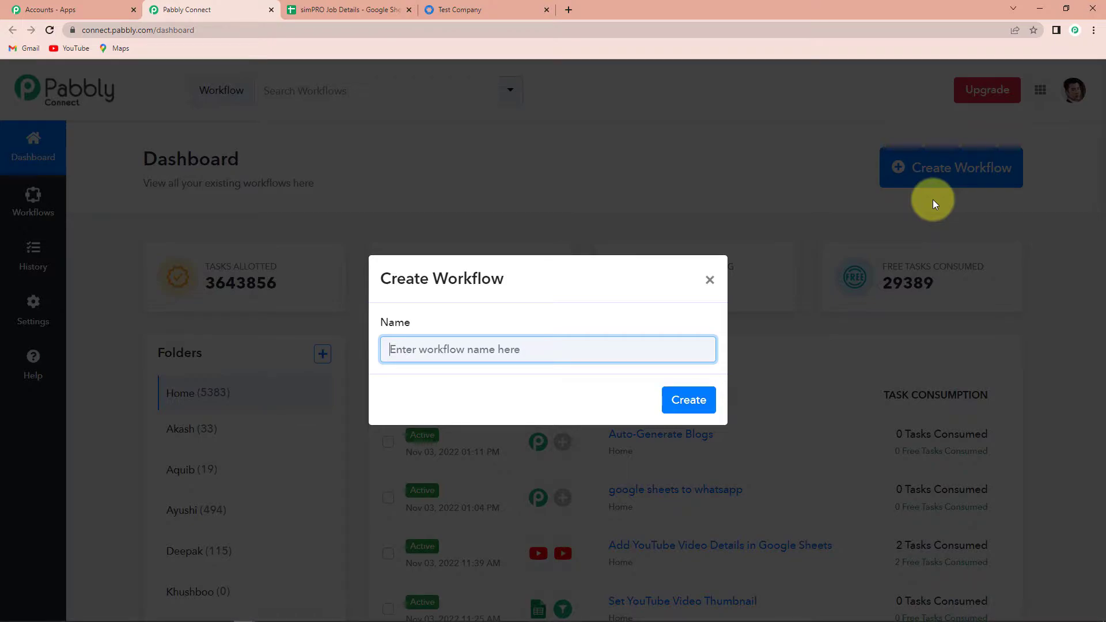
text(Add simPRO Service Job Details to Google Sheets)
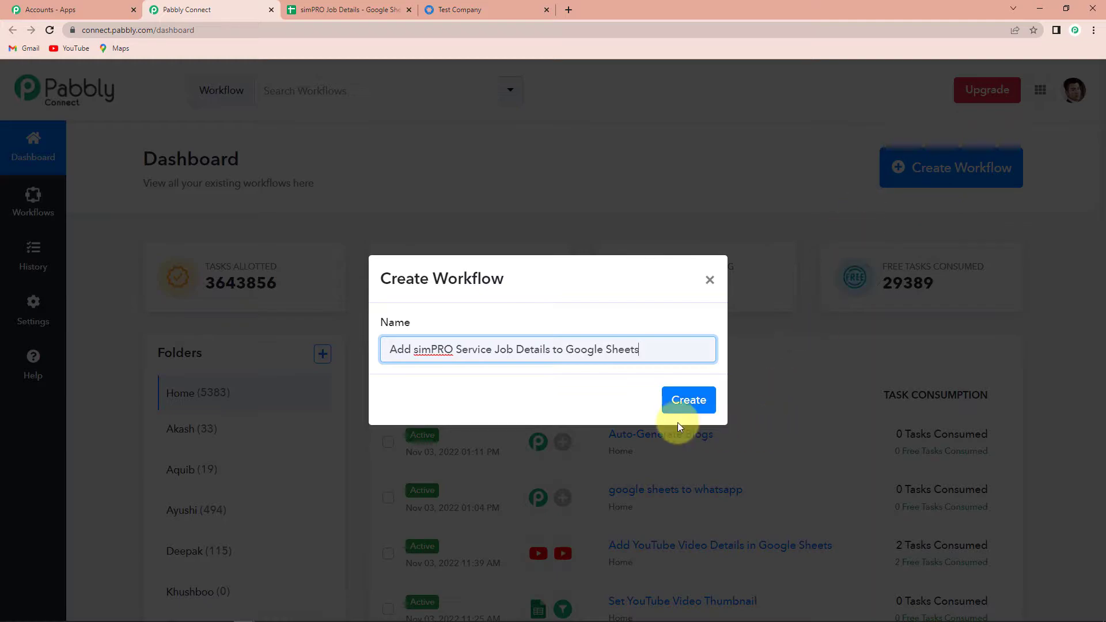
click(685, 401)
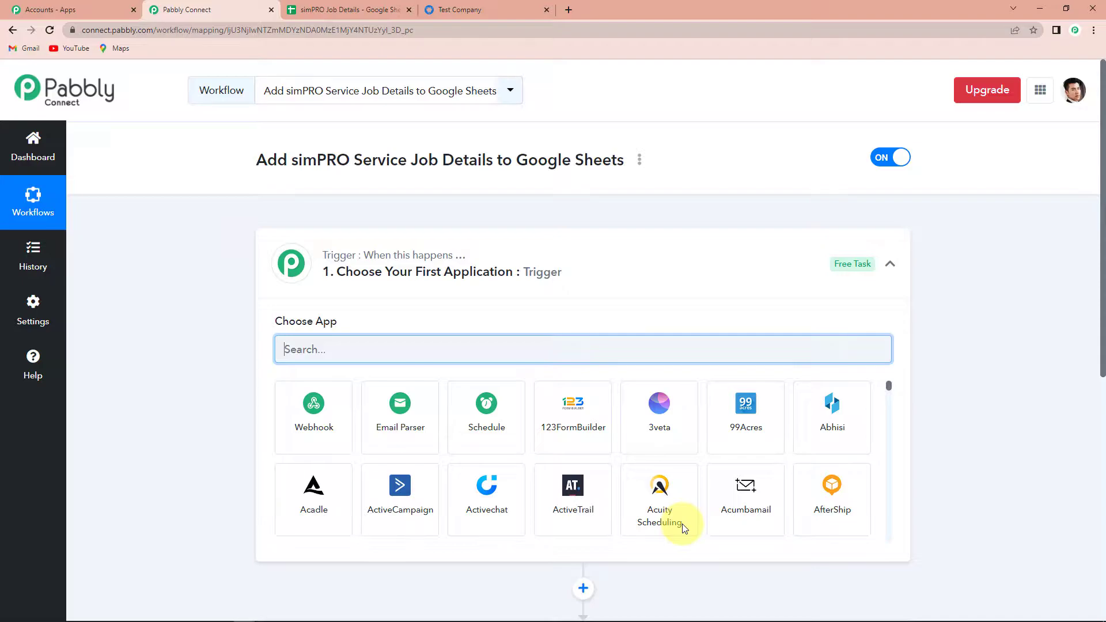
Step: Search 'simp' in the app chooser and pick simPRO as the trigger app
scroll(549, 385, down, 4)
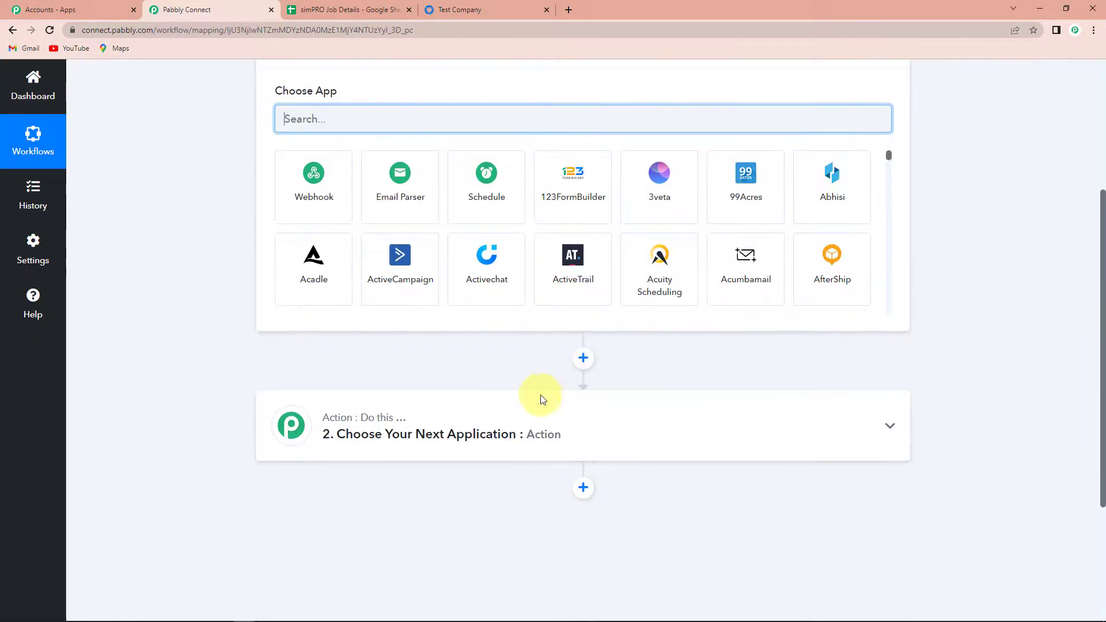
scroll(536, 450, up, 2)
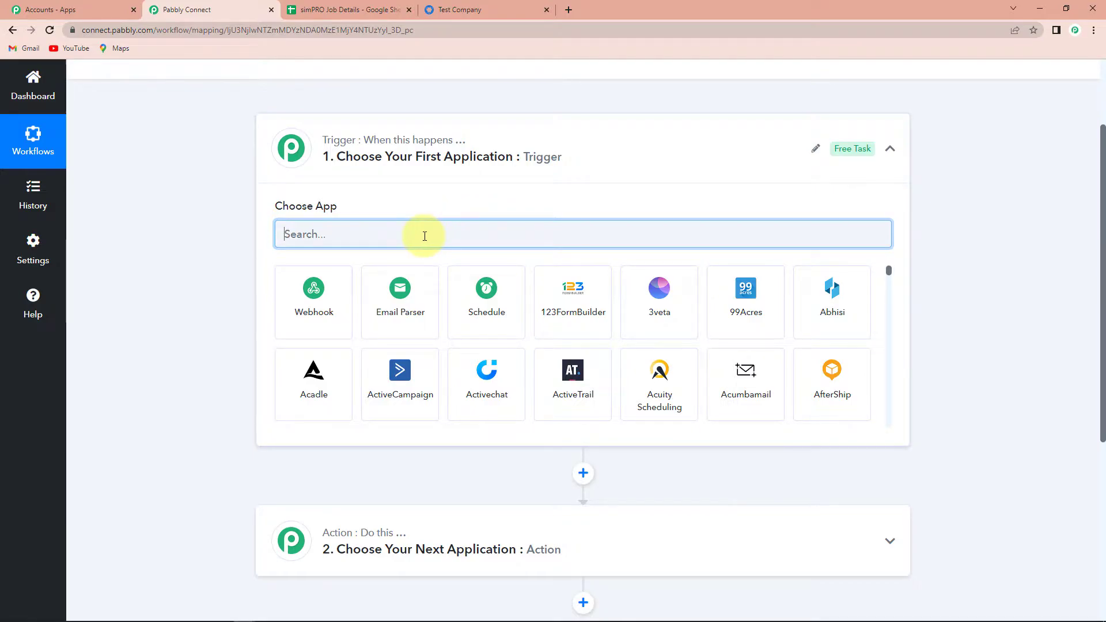
text(simp)
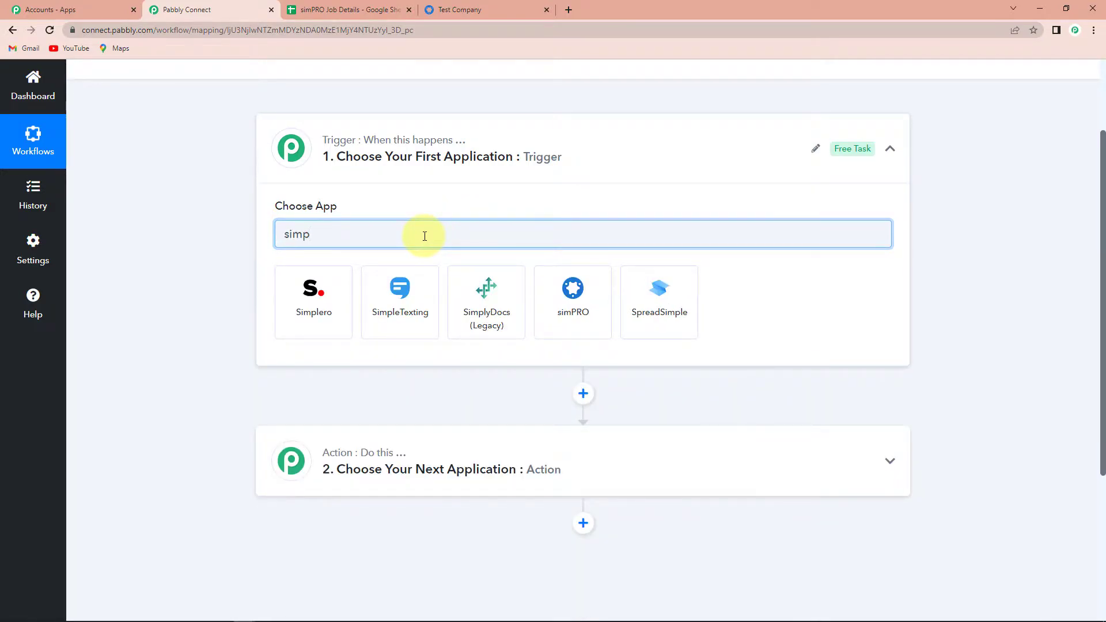
click(589, 295)
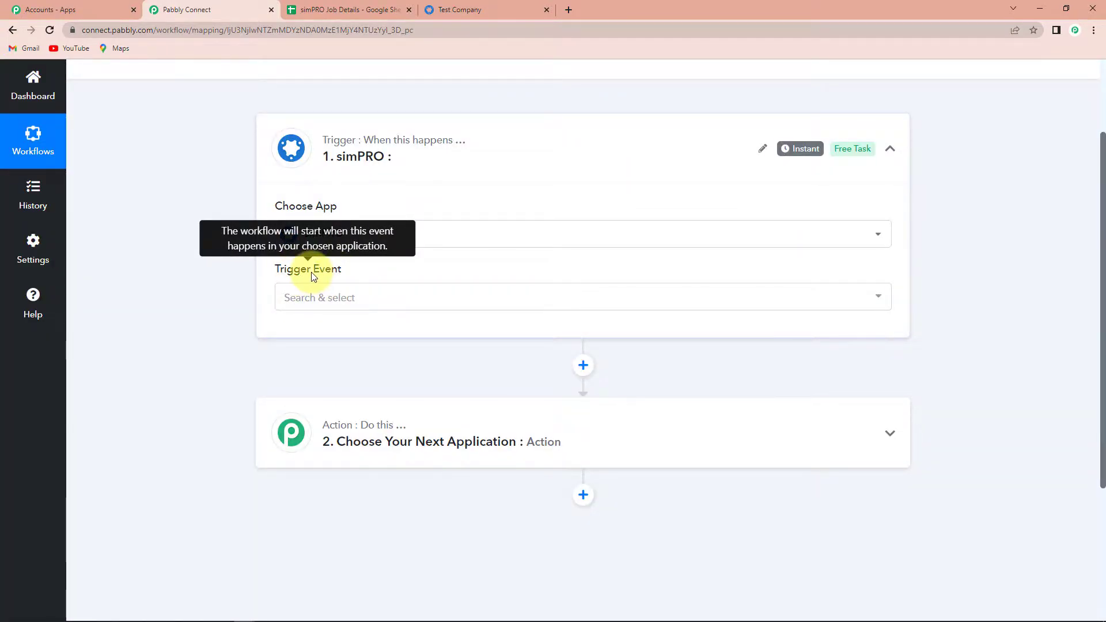
Step: Choose New Job as the simPRO trigger event and copy its webhook URL
click(323, 299)
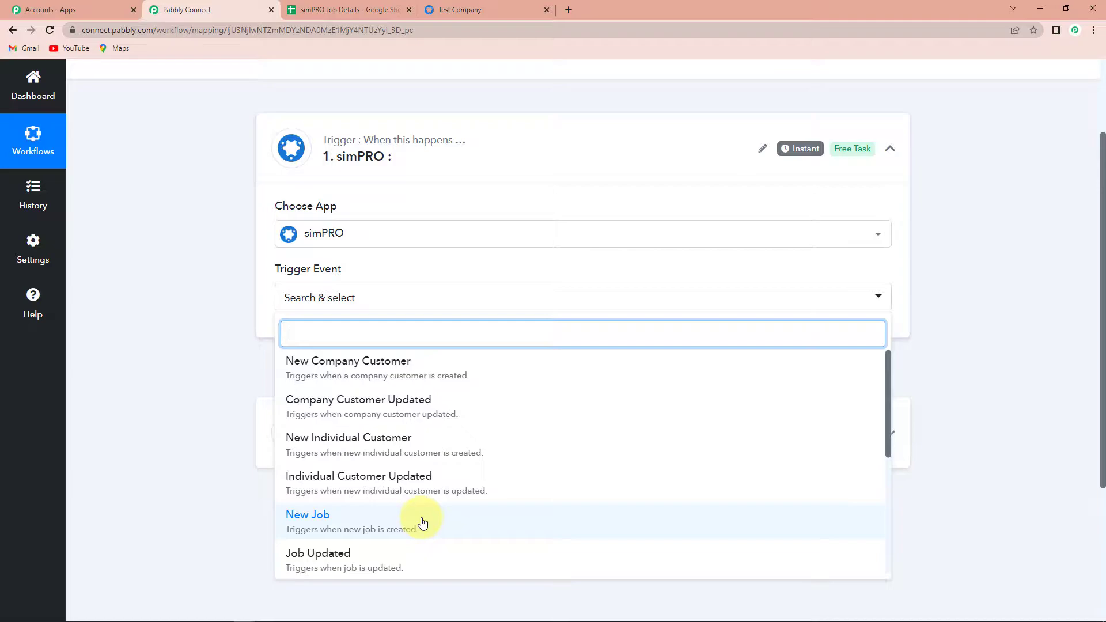
click(314, 522)
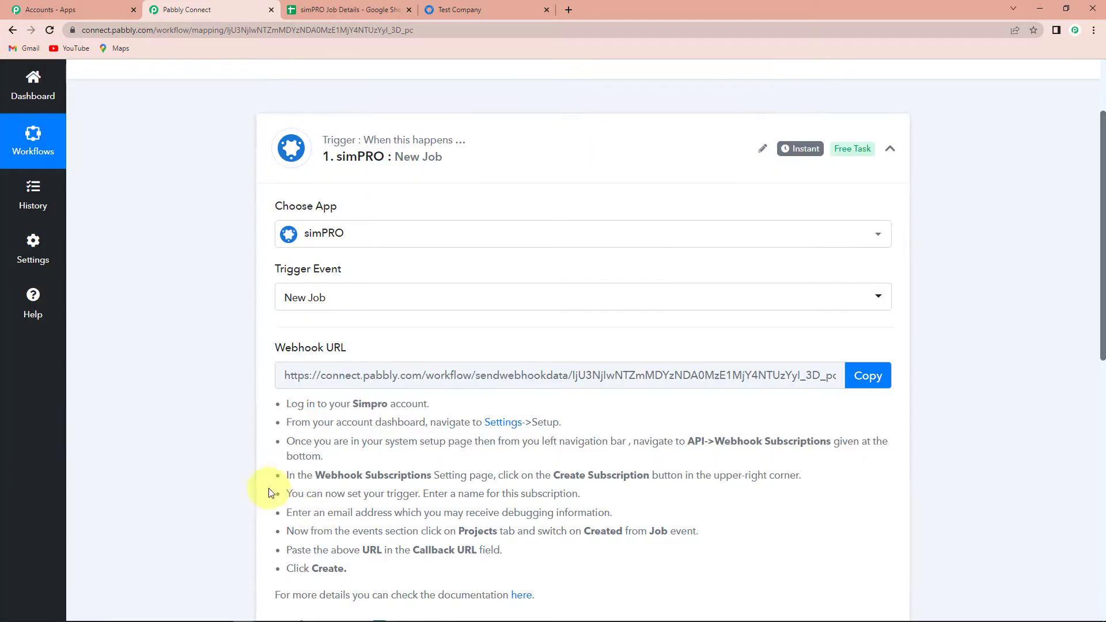
scroll(223, 427, down, 2)
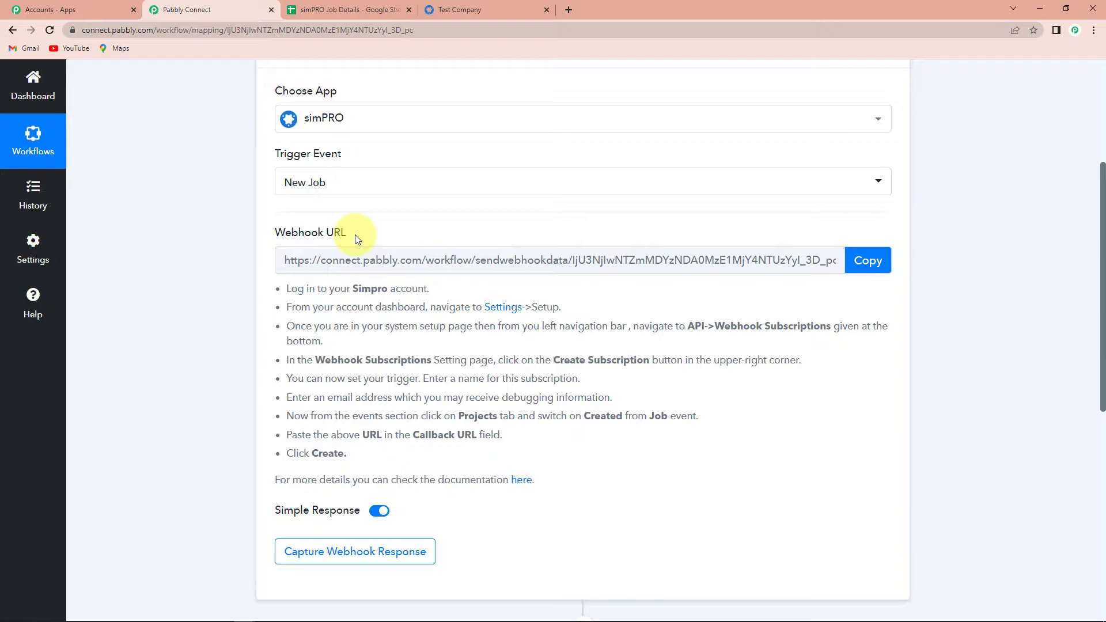
click(859, 262)
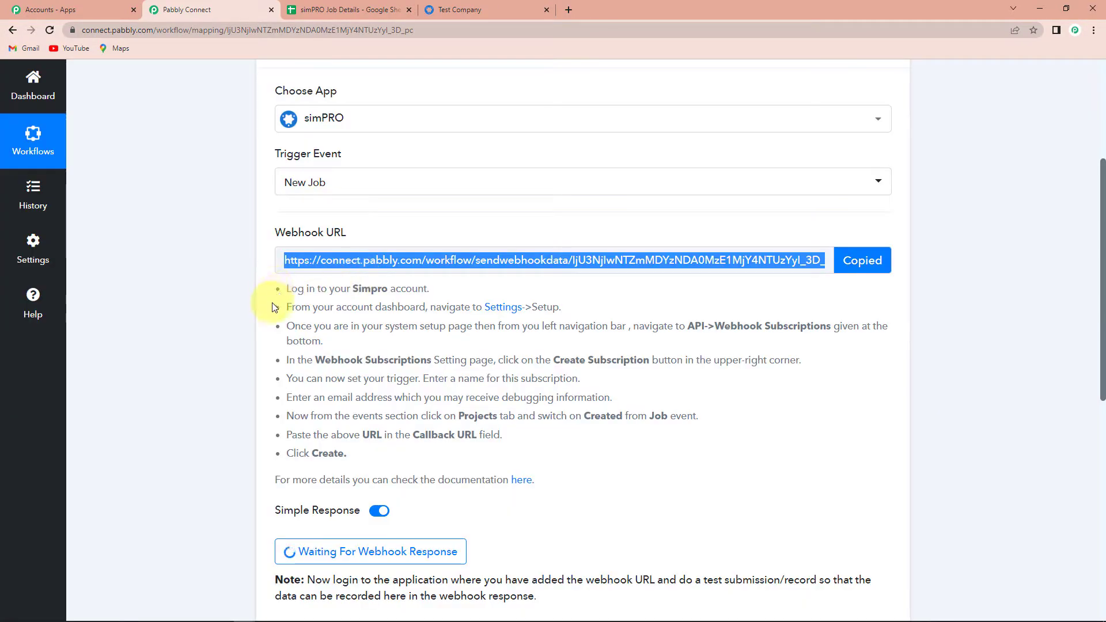
drag(285, 286, 384, 453)
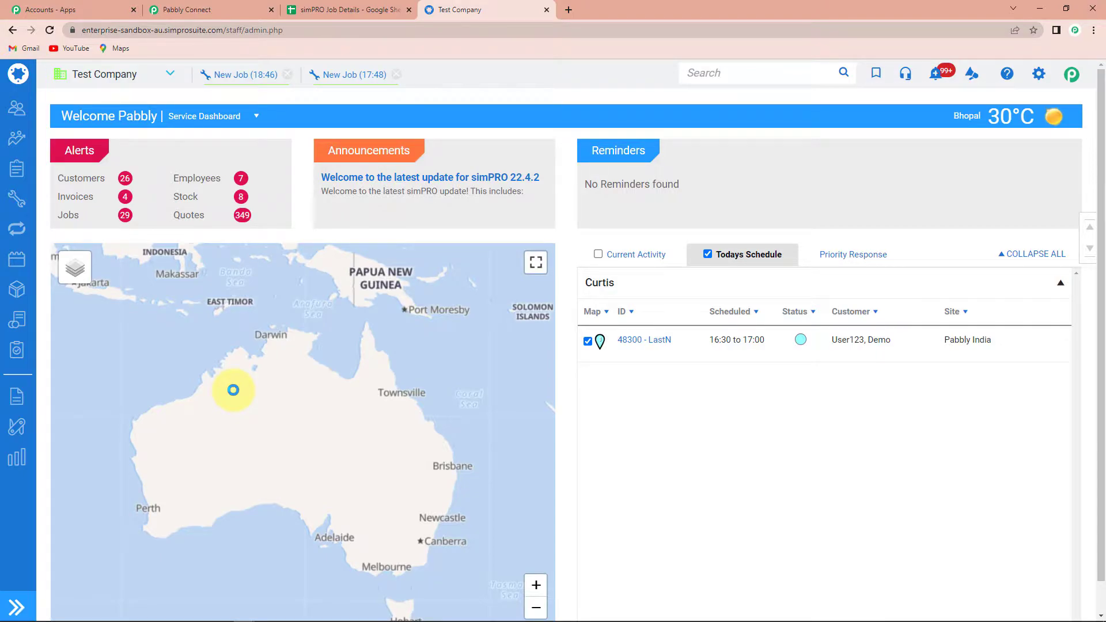
Step: Go to simPRO System Setup > API > Webhook Subscriptions and start a new subscription
click(1039, 74)
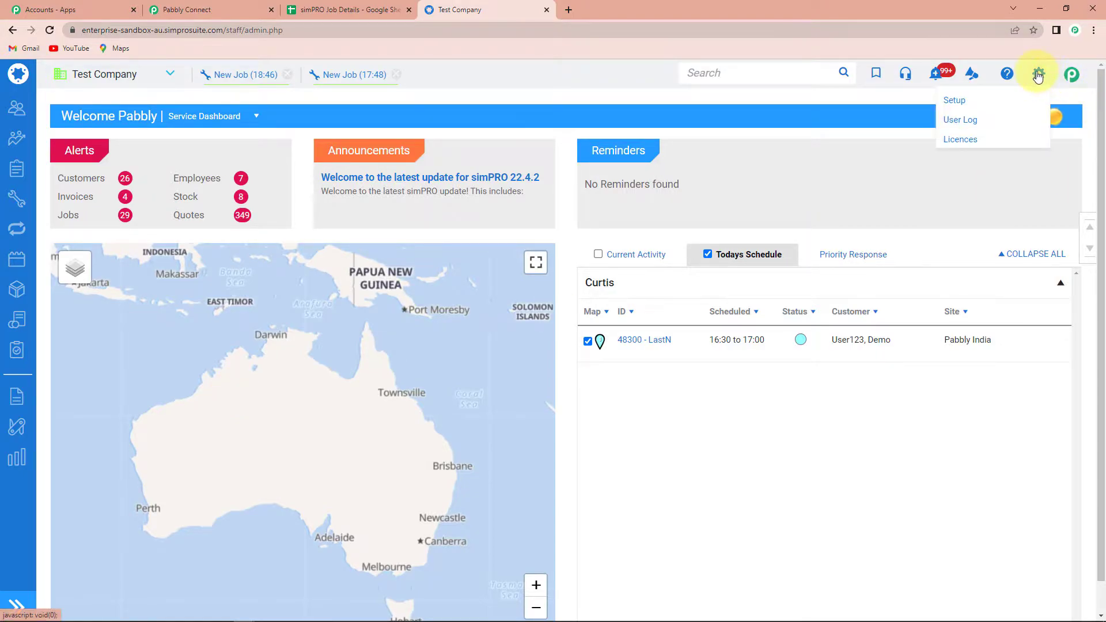
click(956, 104)
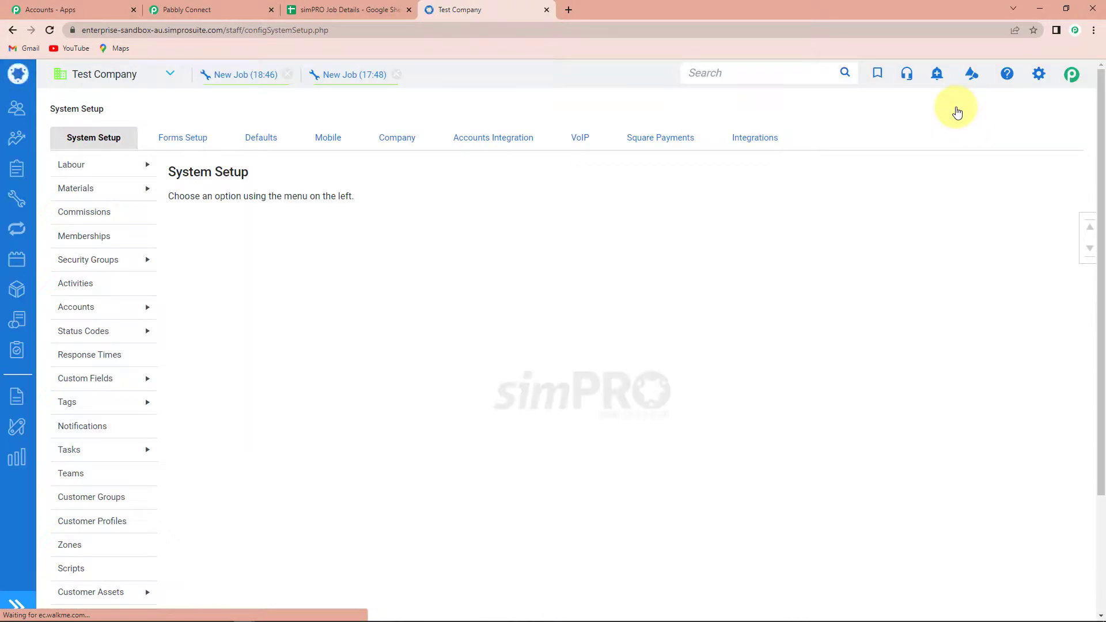
scroll(98, 403, down, 3)
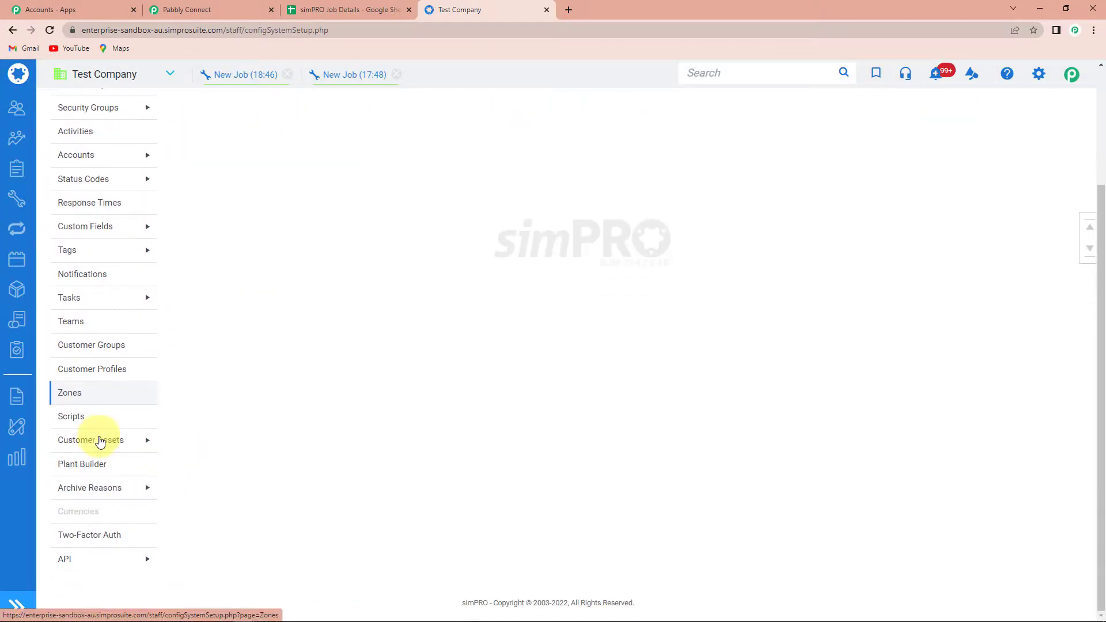
mouse_move(81, 569)
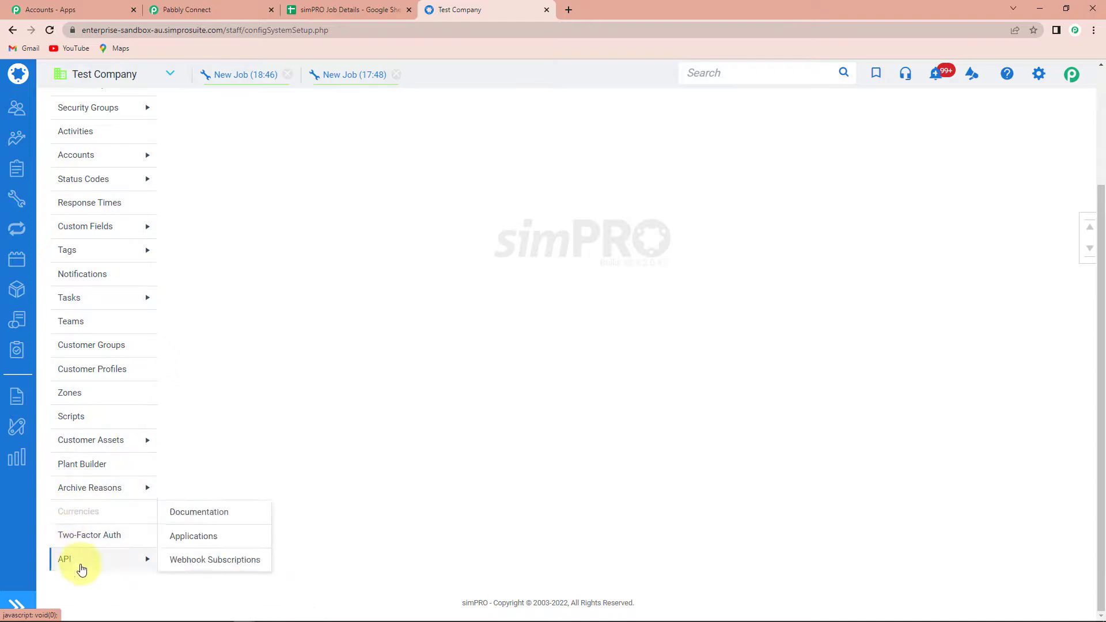
click(211, 565)
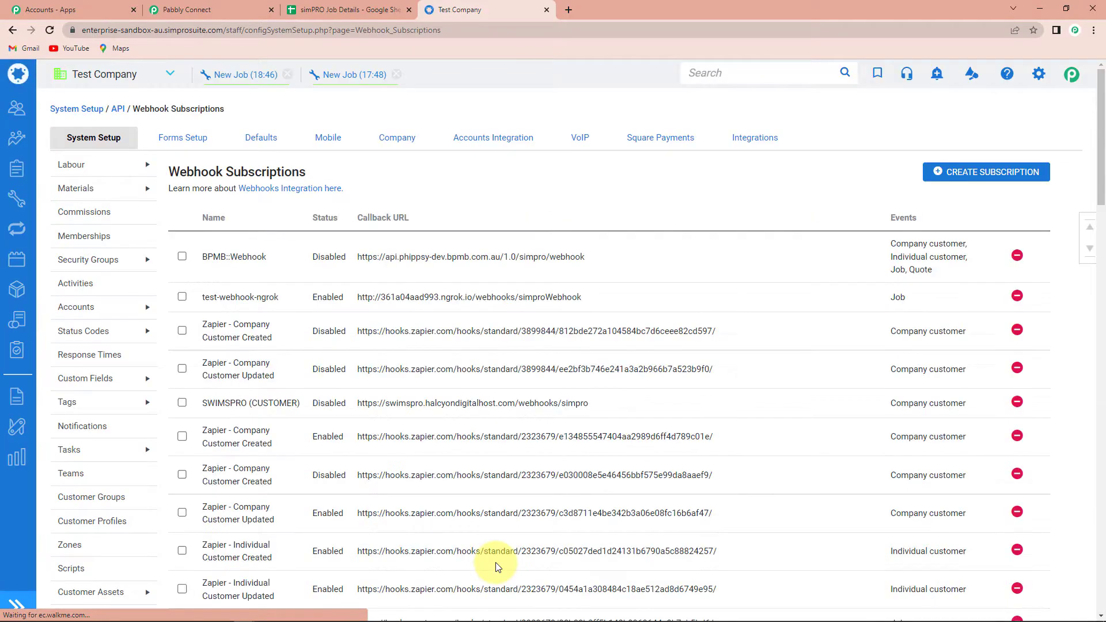
click(986, 171)
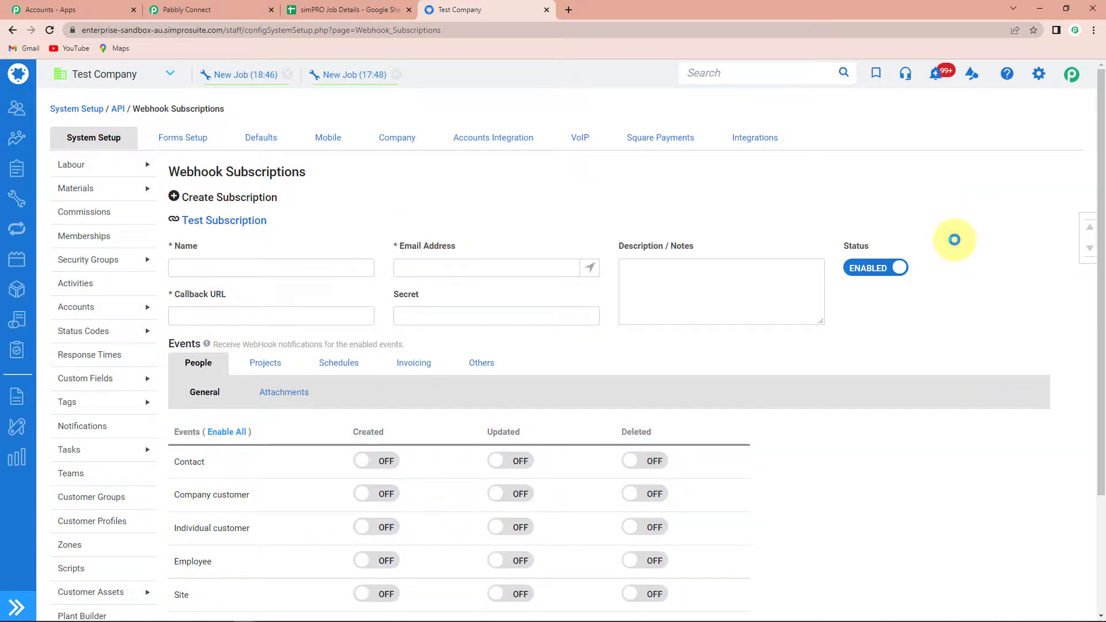
Step: Name the subscription 'Test Subscription123' and enter the debugging e-mail address
click(195, 270)
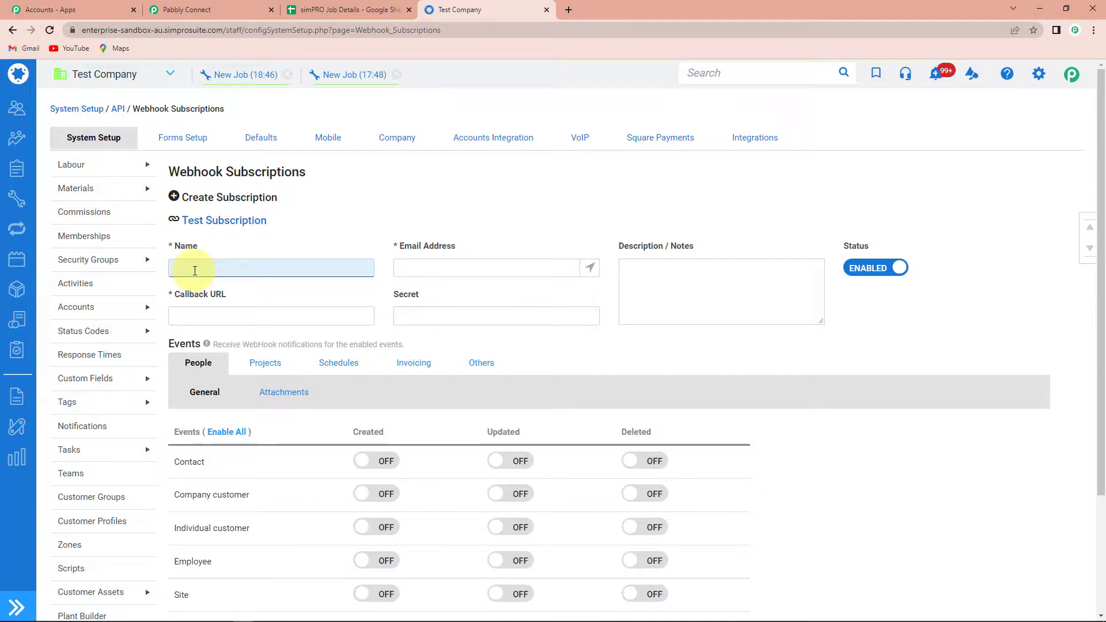
text(Test Subscr)
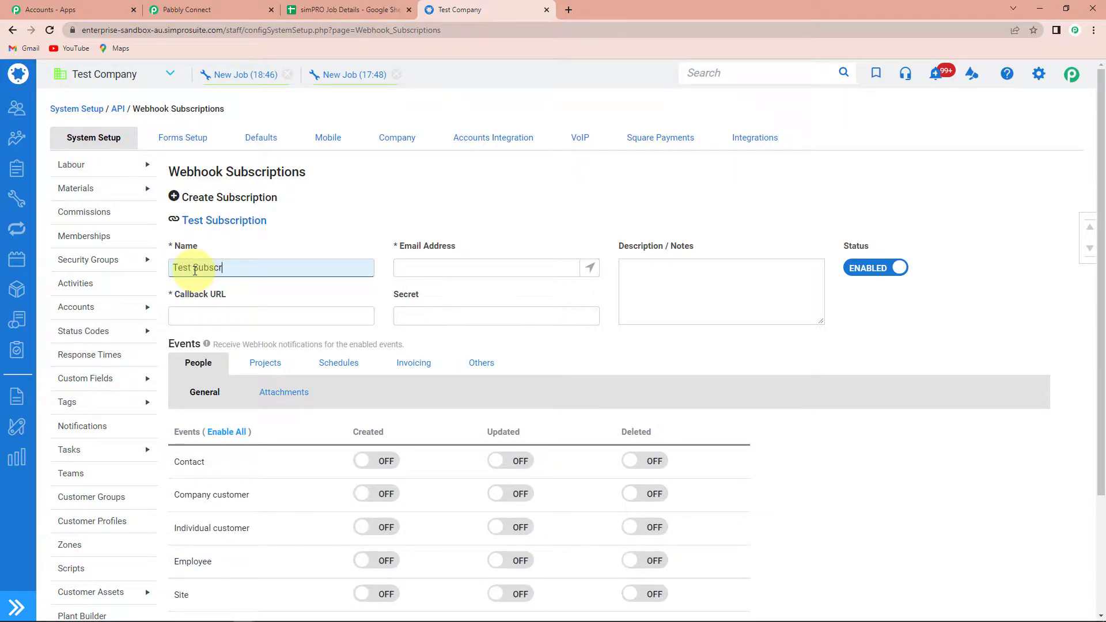
text(iption123)
click(404, 270)
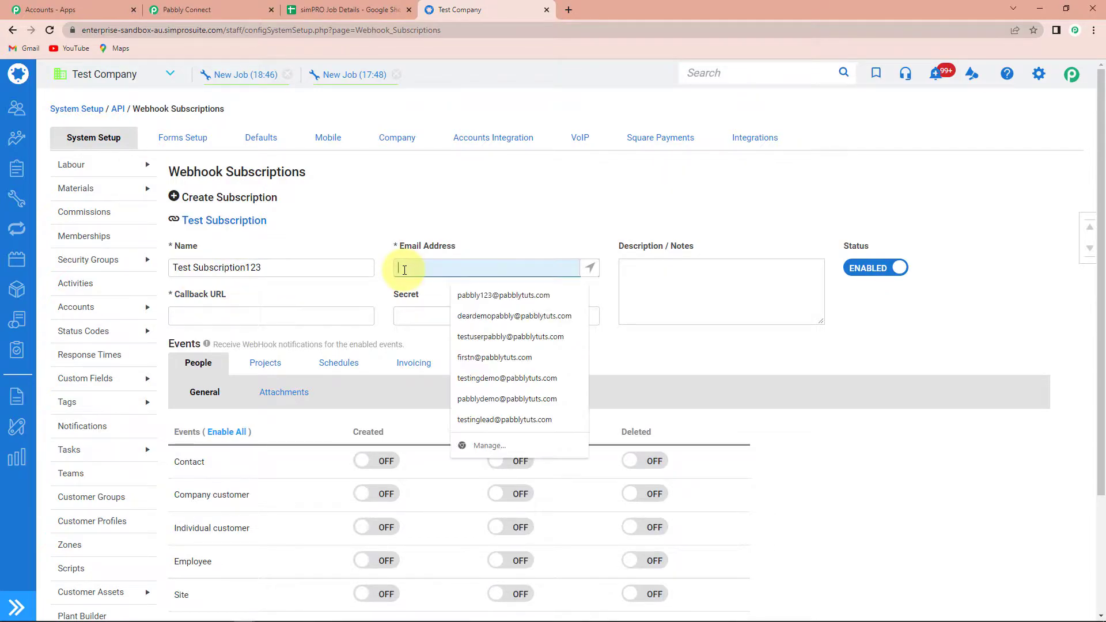
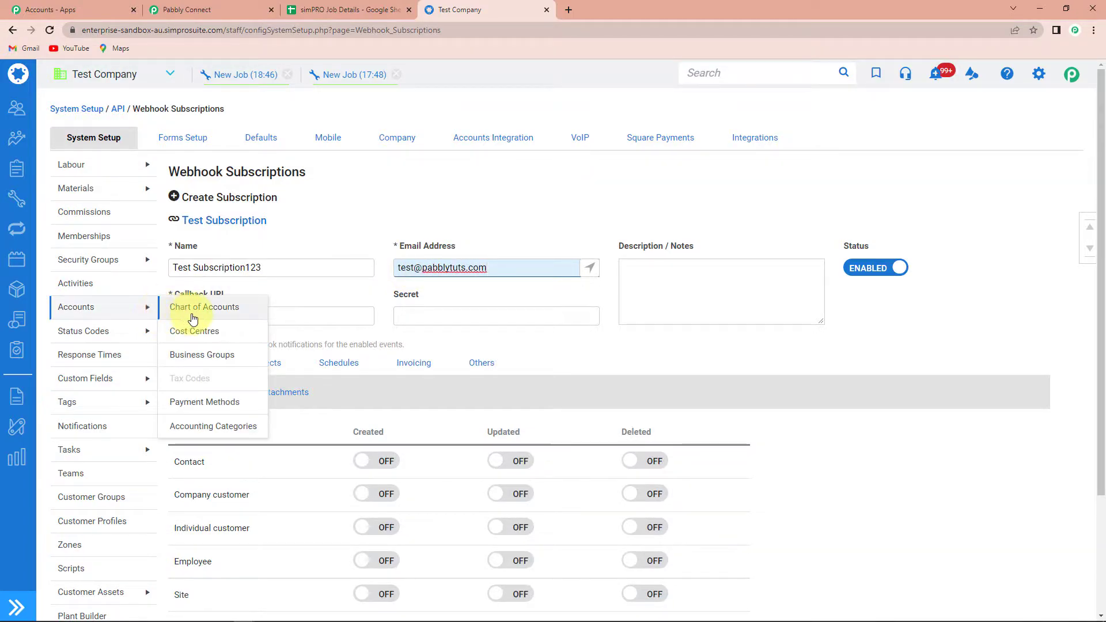
Step: Copy the Pabbly webhook URL and paste it as the subscription's Callback URL
click(233, 9)
click(864, 262)
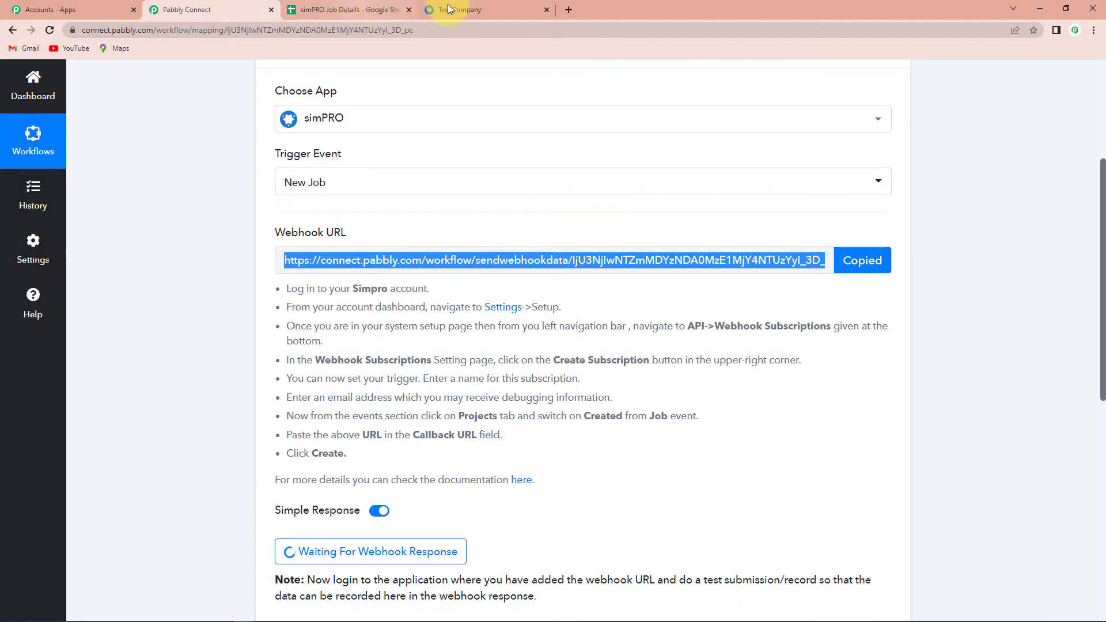
click(455, 10)
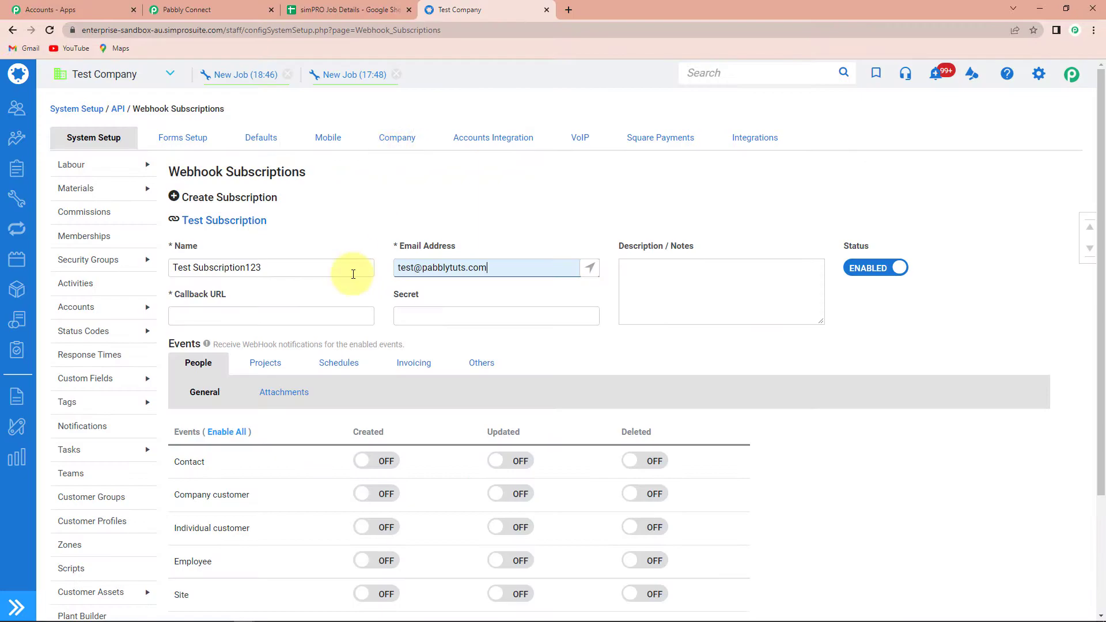
click(257, 315)
key(ctrl+v)
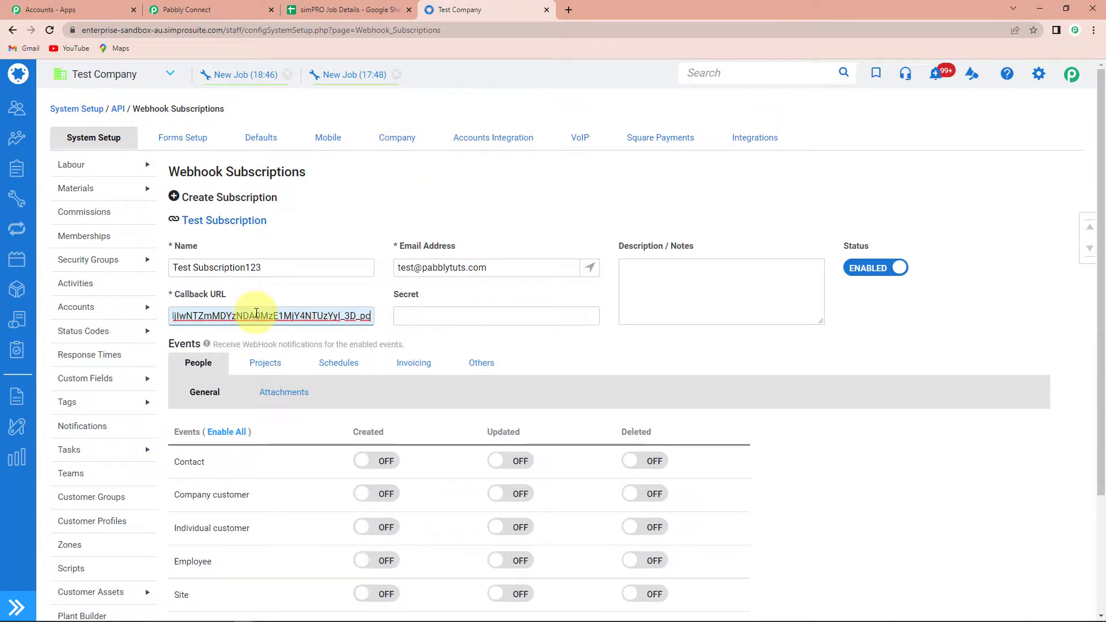
click(822, 349)
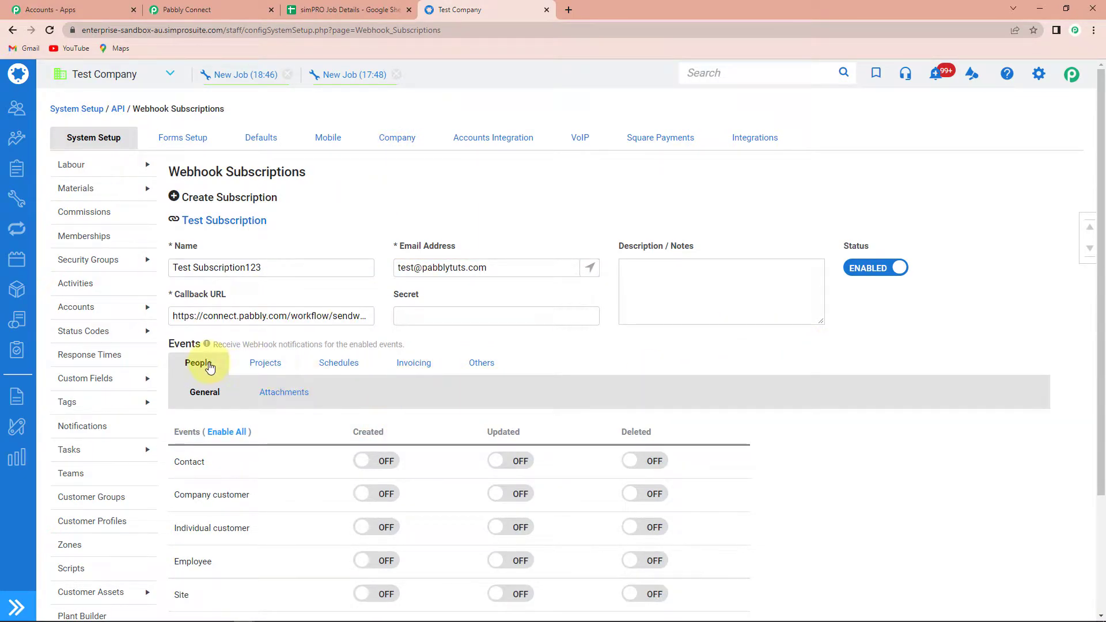
Step: Turn on the Job Created project event and create the subscription
click(264, 364)
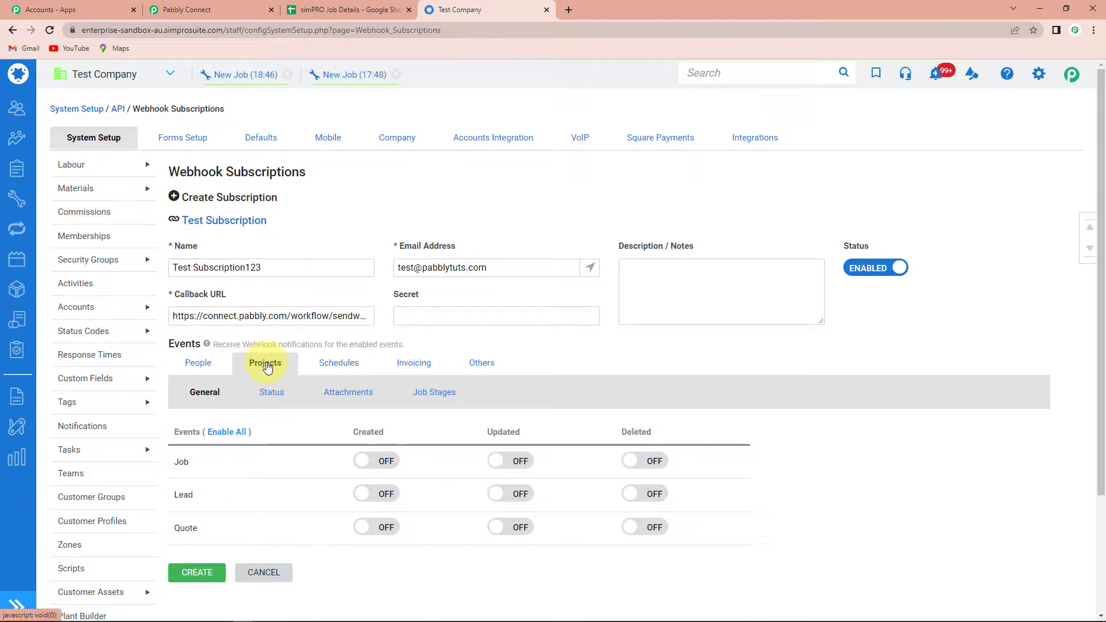
scroll(269, 383, down, 2)
scroll(269, 391, down, 1)
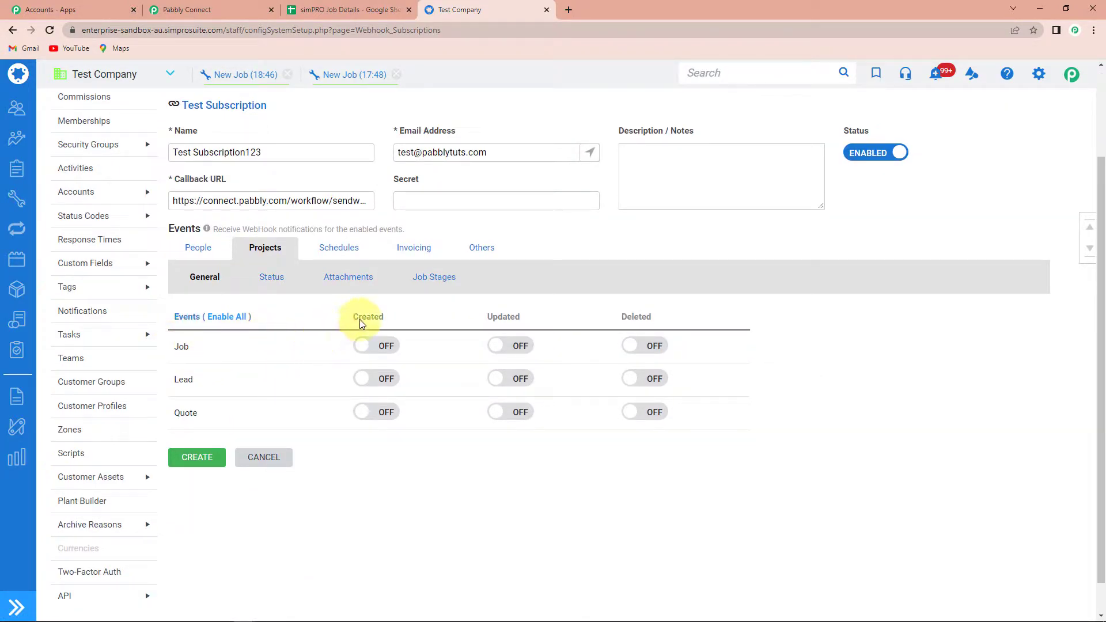
click(361, 349)
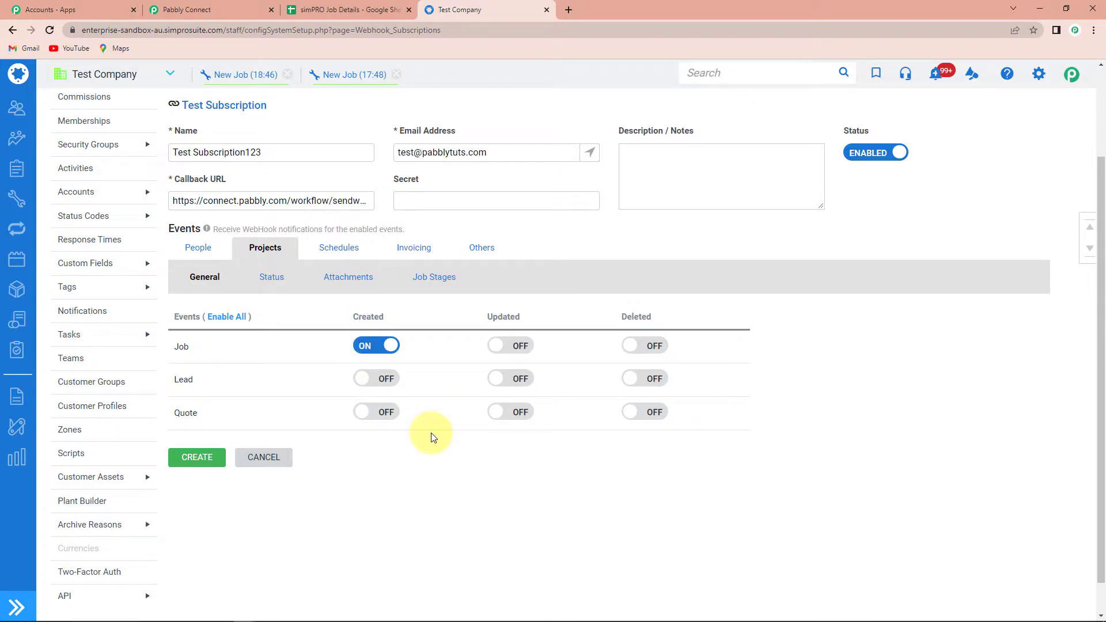
click(193, 457)
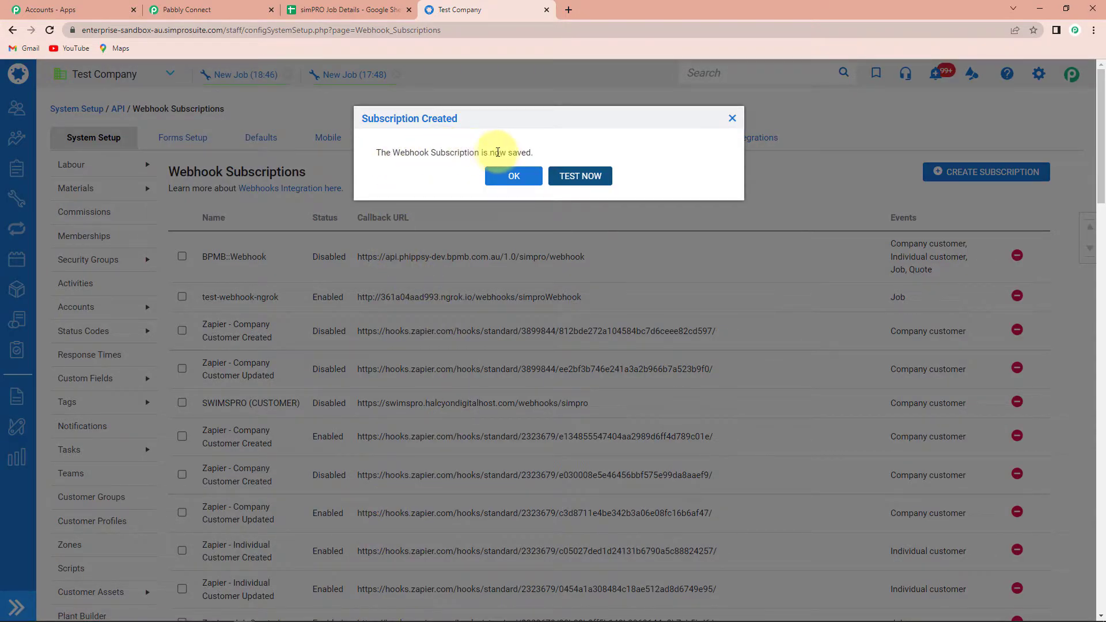
click(515, 177)
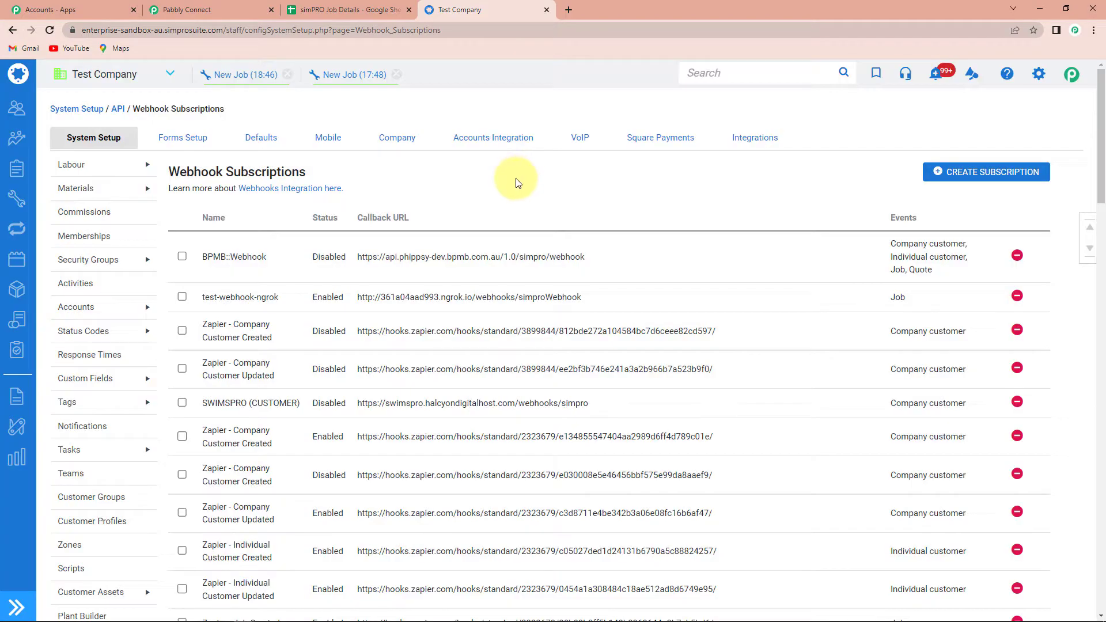
Step: Scroll to Pabbly's Waiting For Webhook Response section, then return to simPRO
click(179, 9)
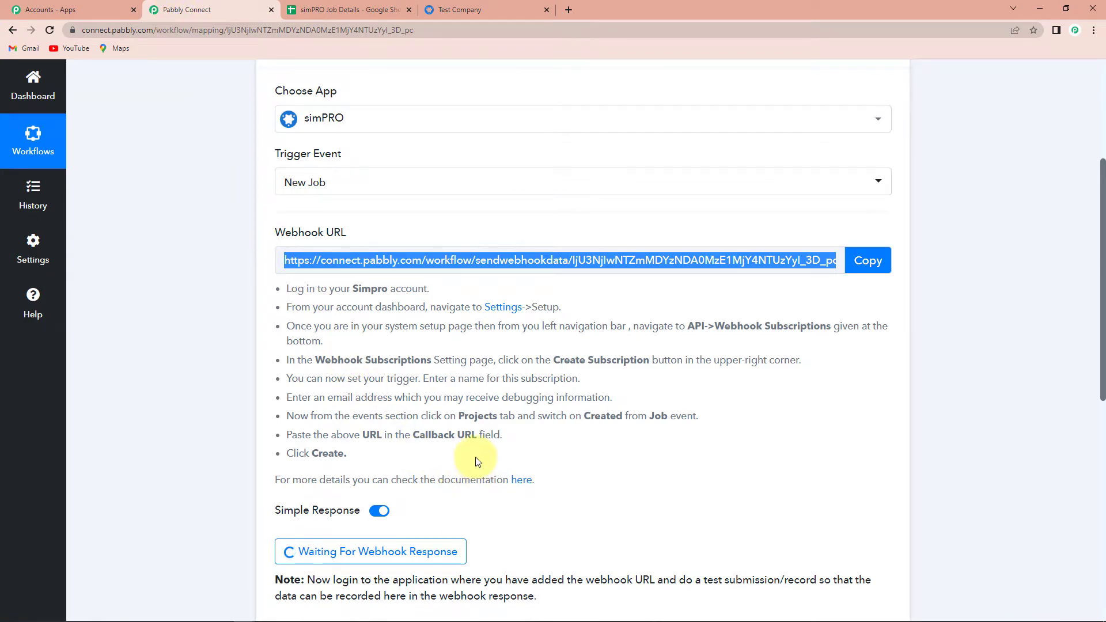
scroll(477, 462, down, 2)
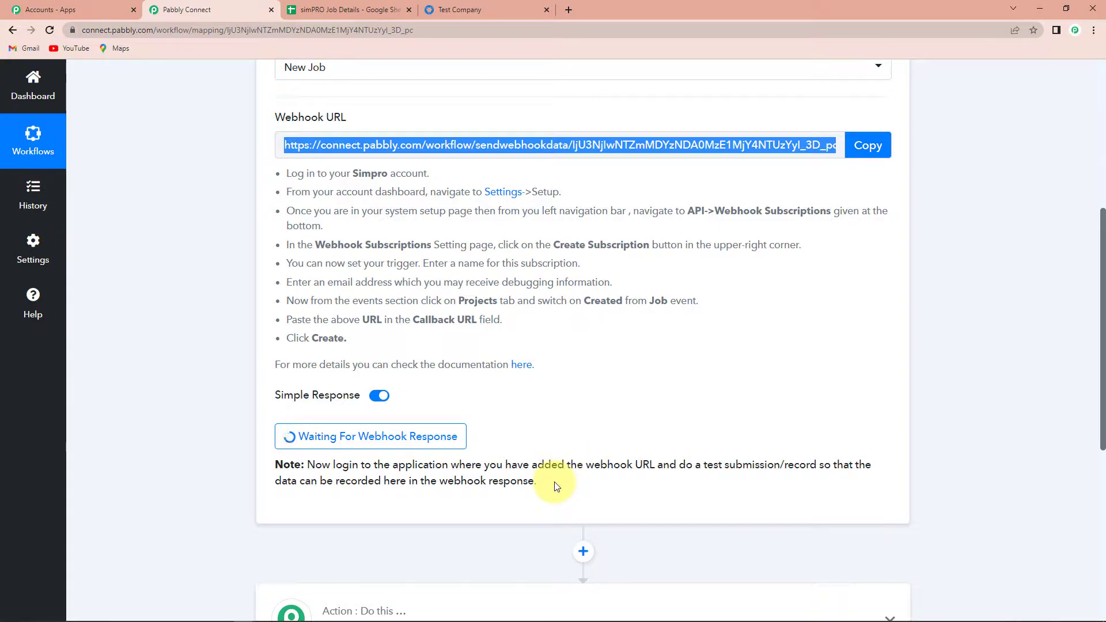
click(482, 8)
Step: Start a new service job for the demo customer at site Pabbly India
mouse_move(16, 199)
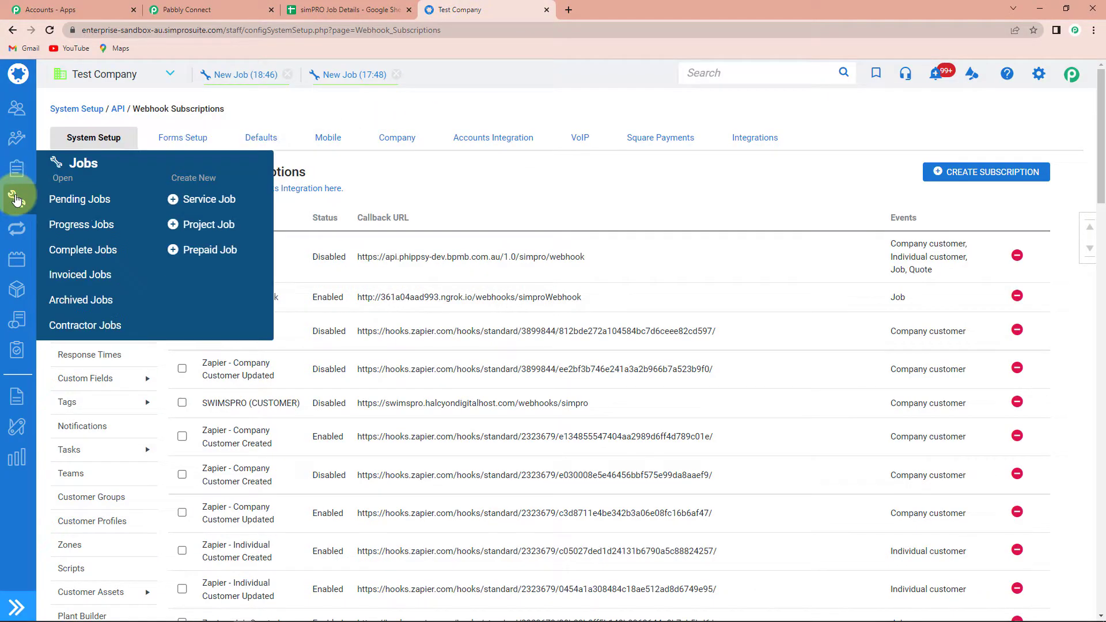
click(222, 201)
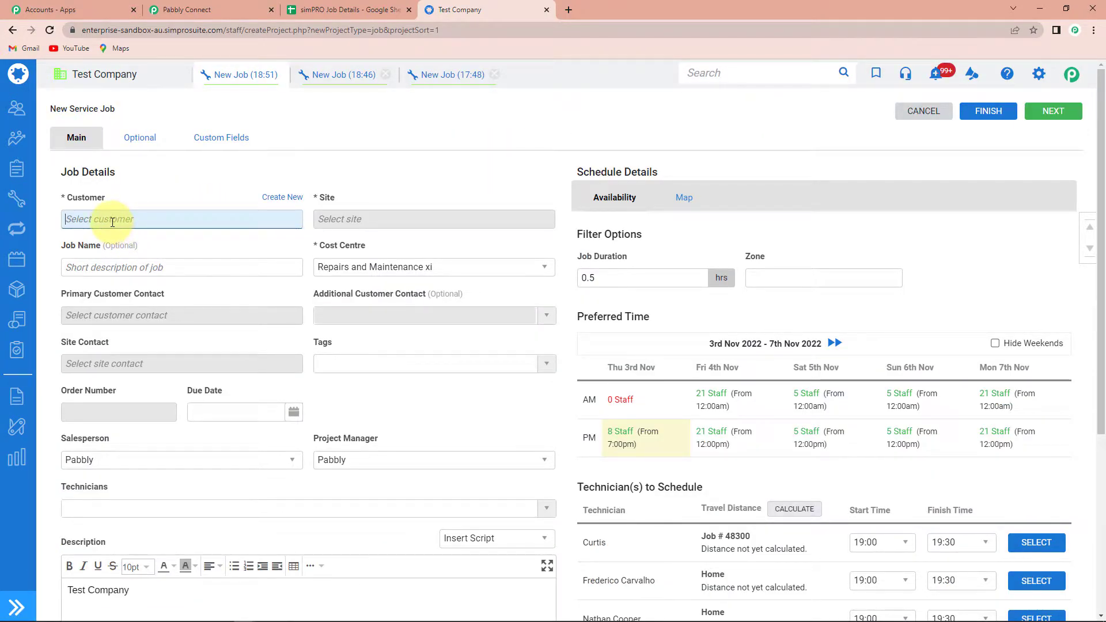
text(user)
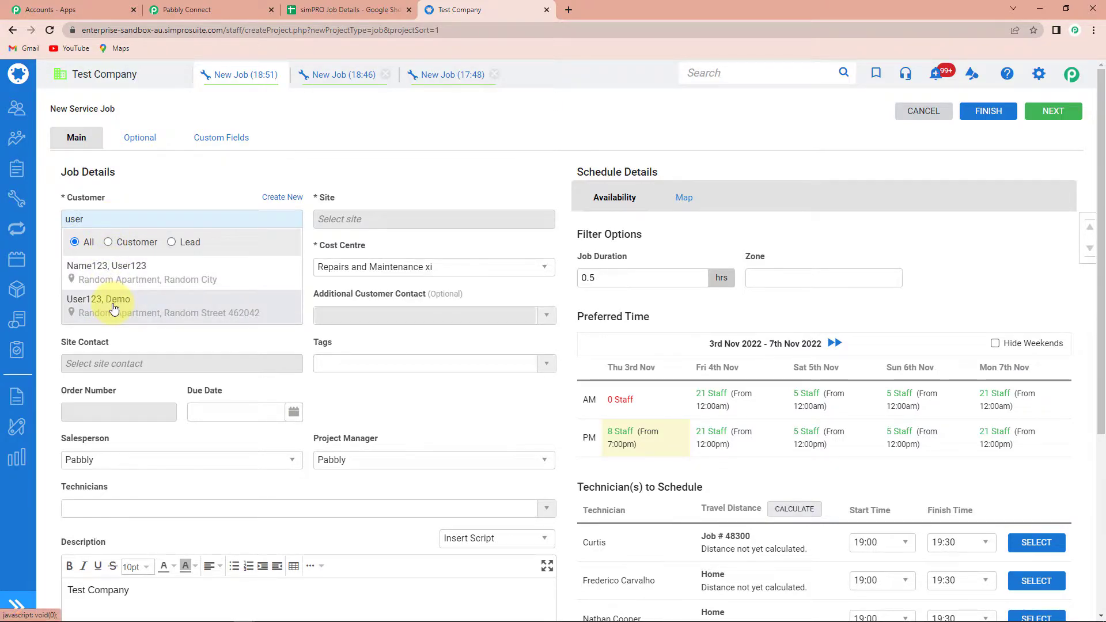
click(113, 309)
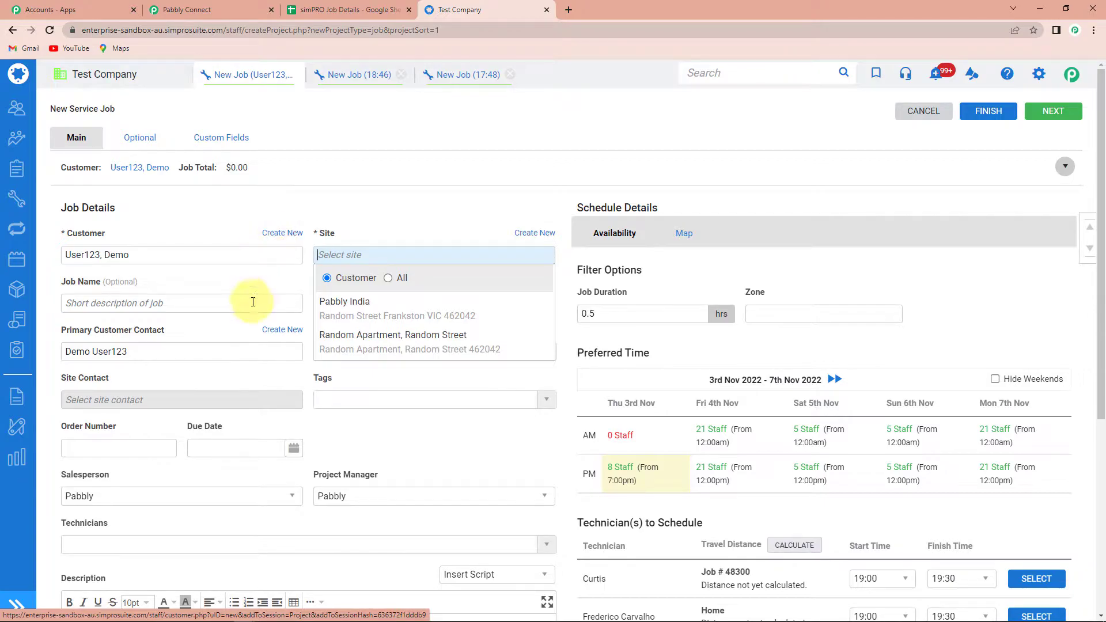
click(382, 207)
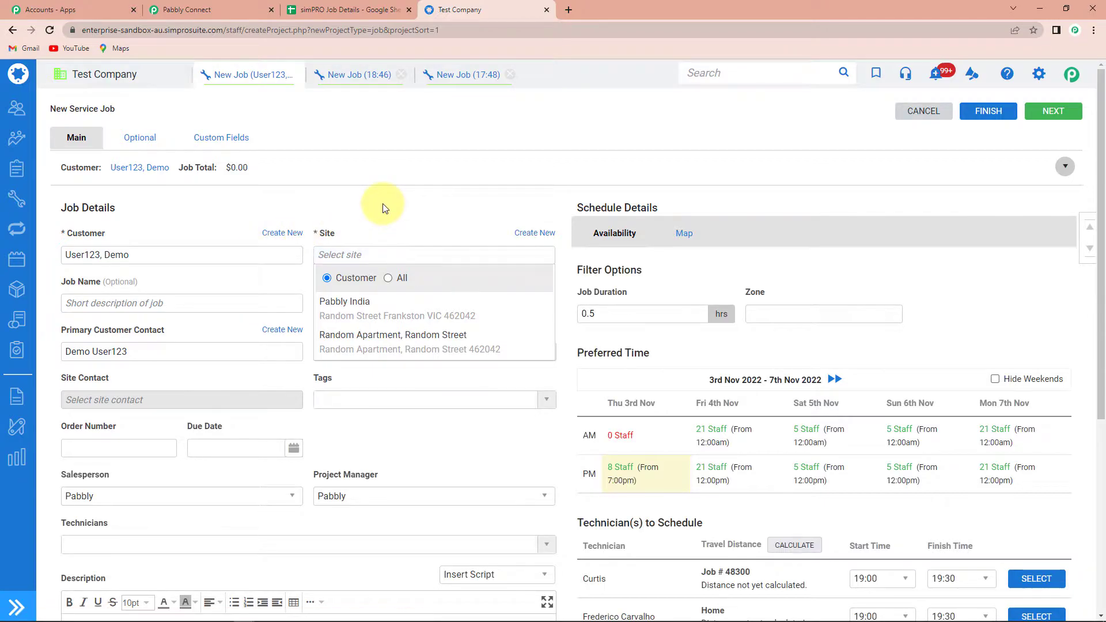
click(331, 257)
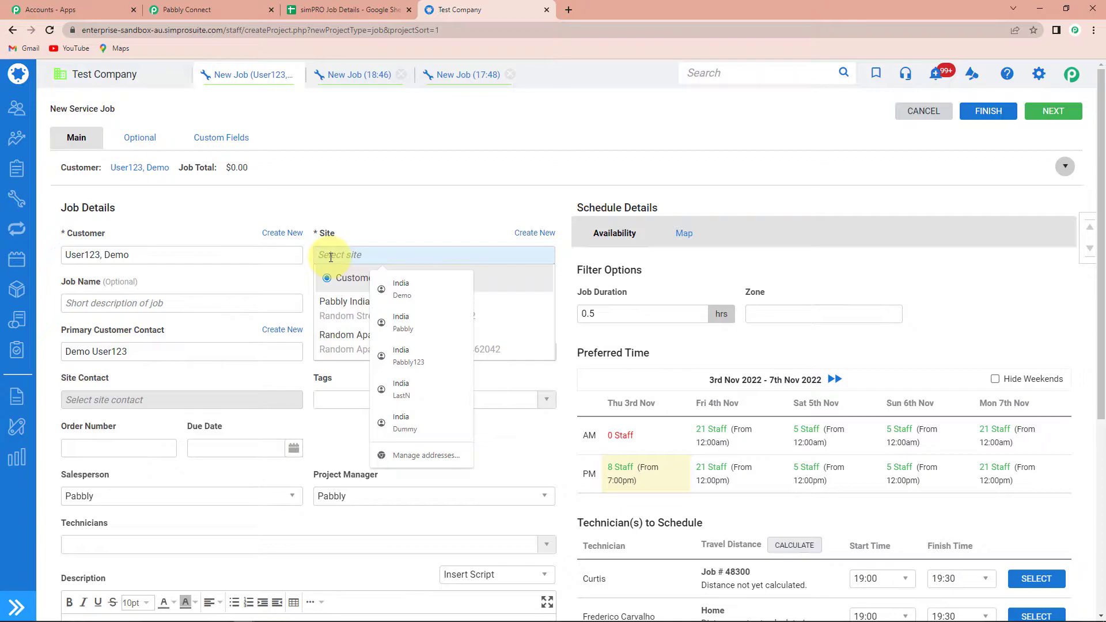
click(345, 302)
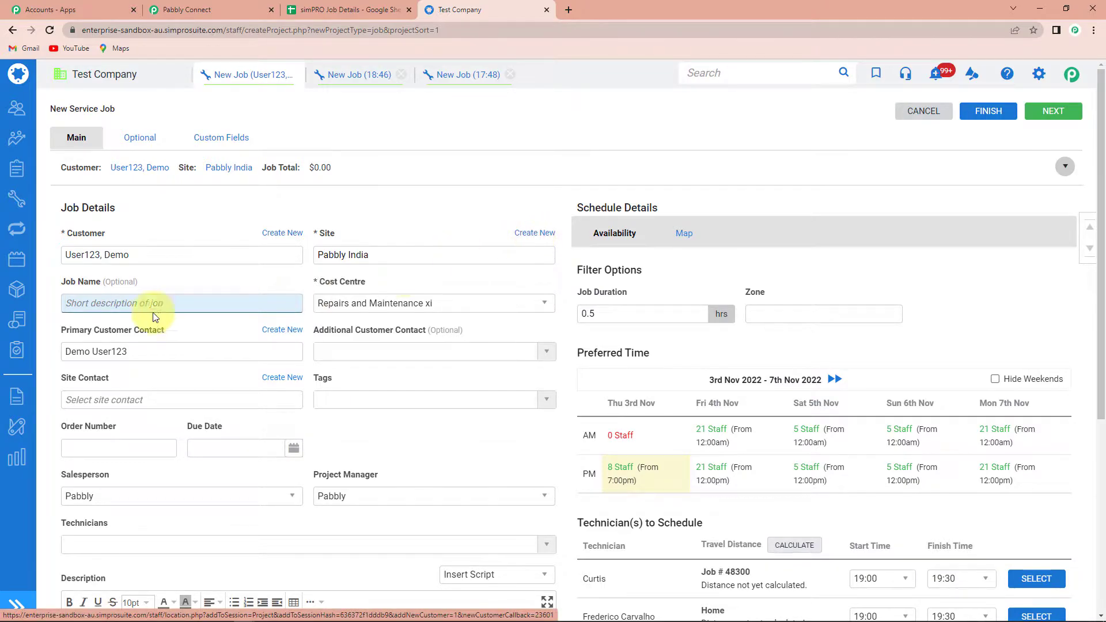
Step: Name the job First Job, with cost centre Services and the primary contact checked
text(First Job)
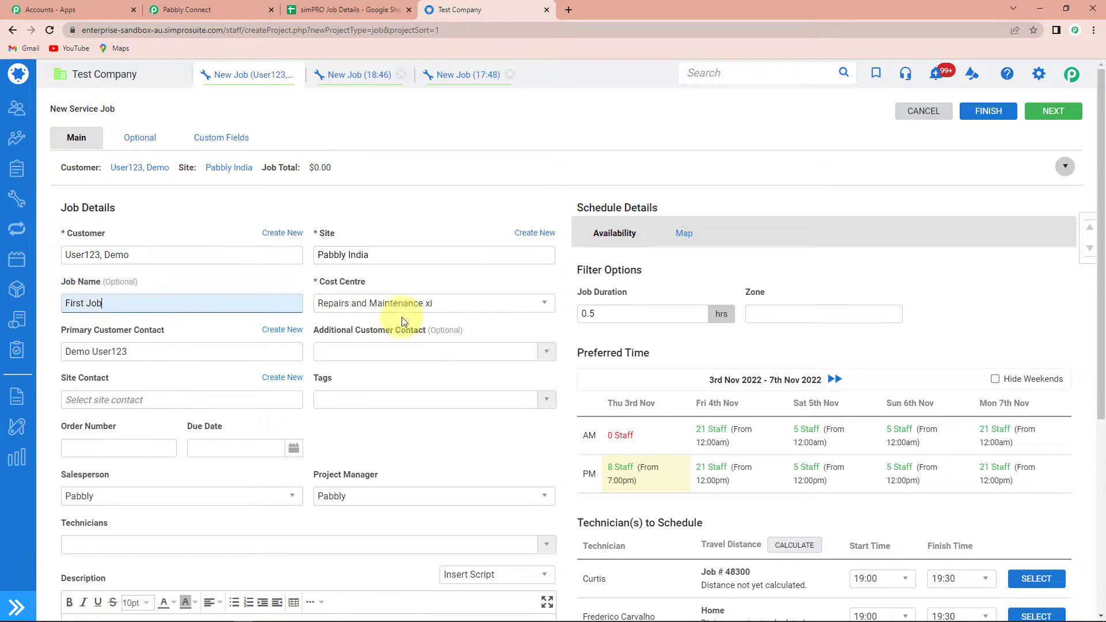
click(506, 303)
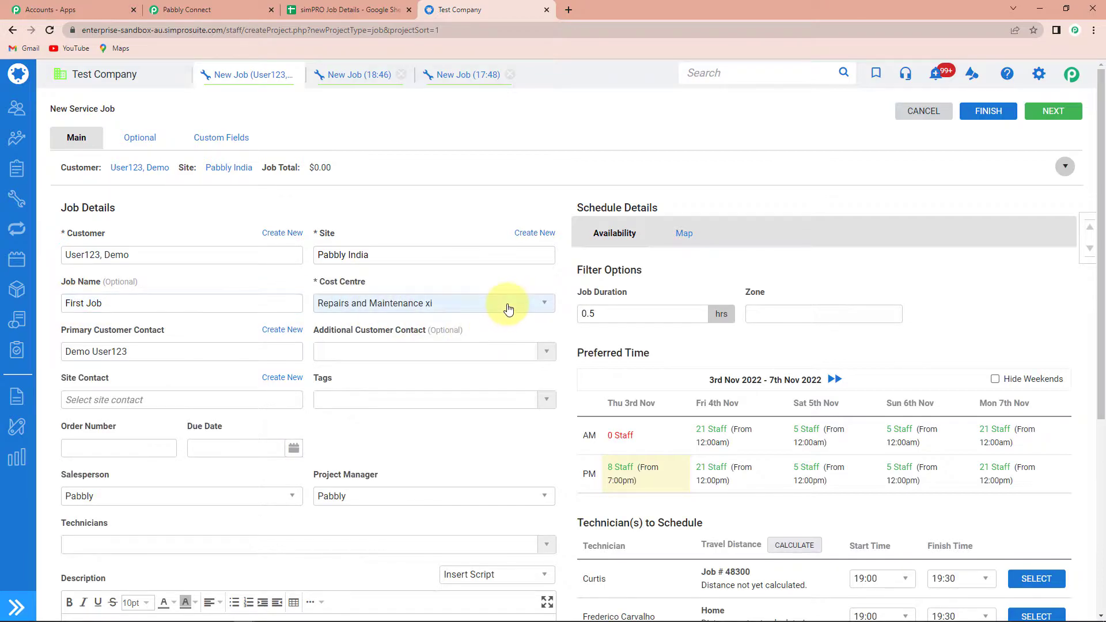
click(350, 369)
click(225, 375)
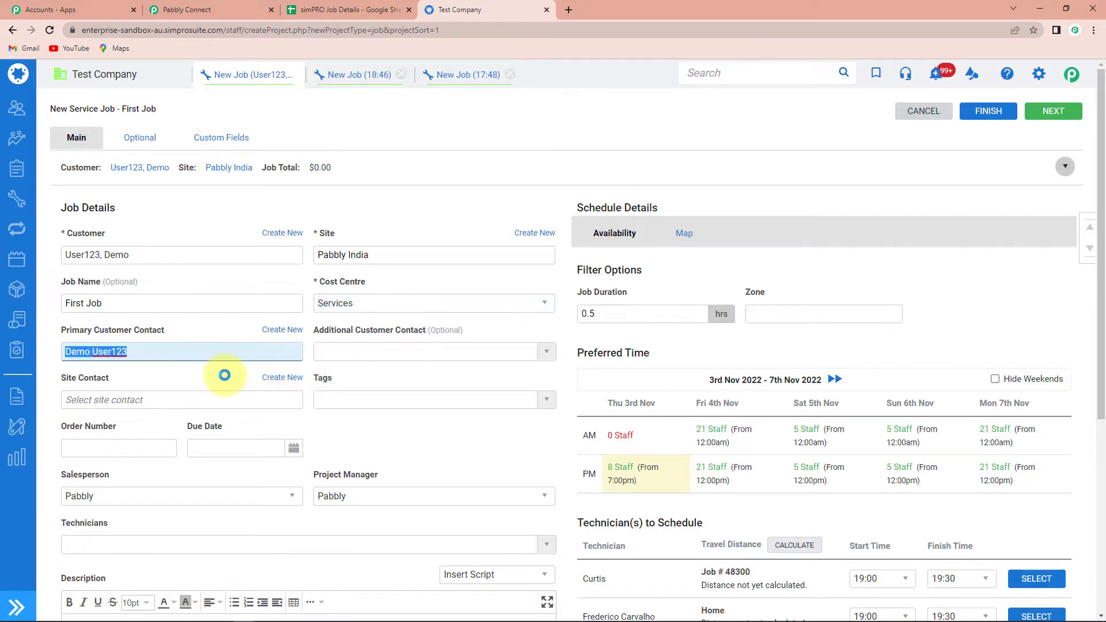
click(179, 331)
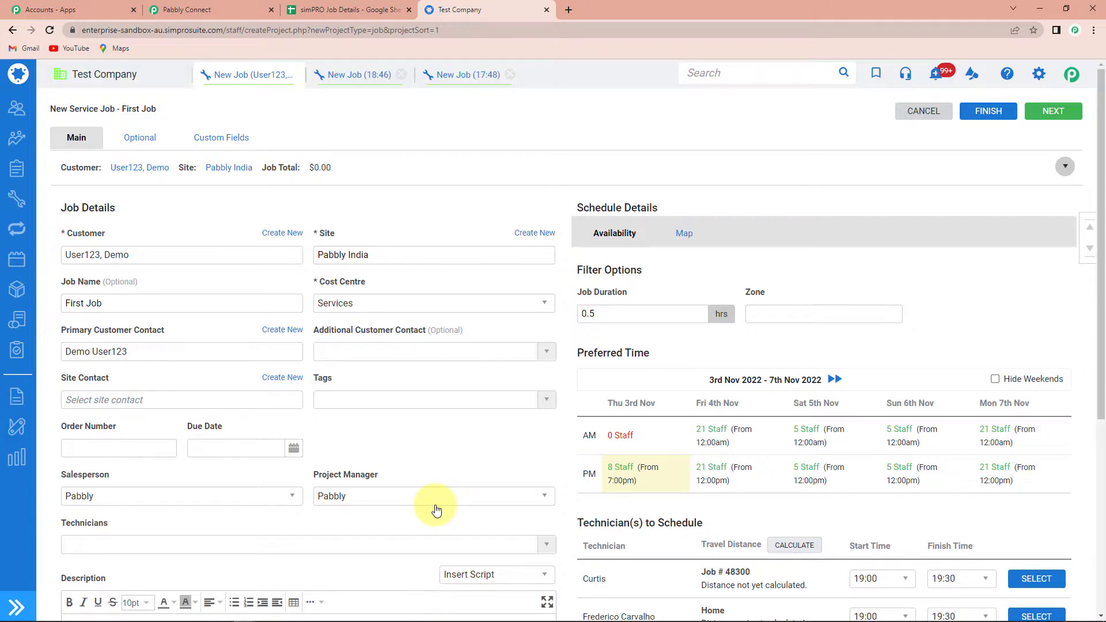
Step: Set Sage JobNo to S0397 | CitiVilla | 02-20 and save the job
click(988, 111)
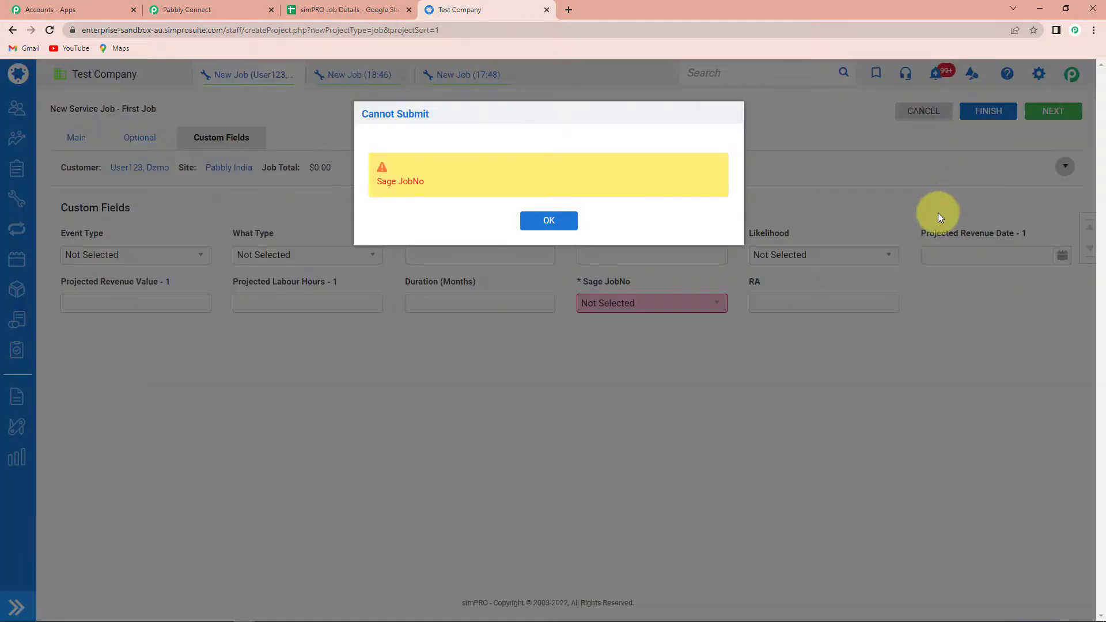
click(539, 224)
click(665, 305)
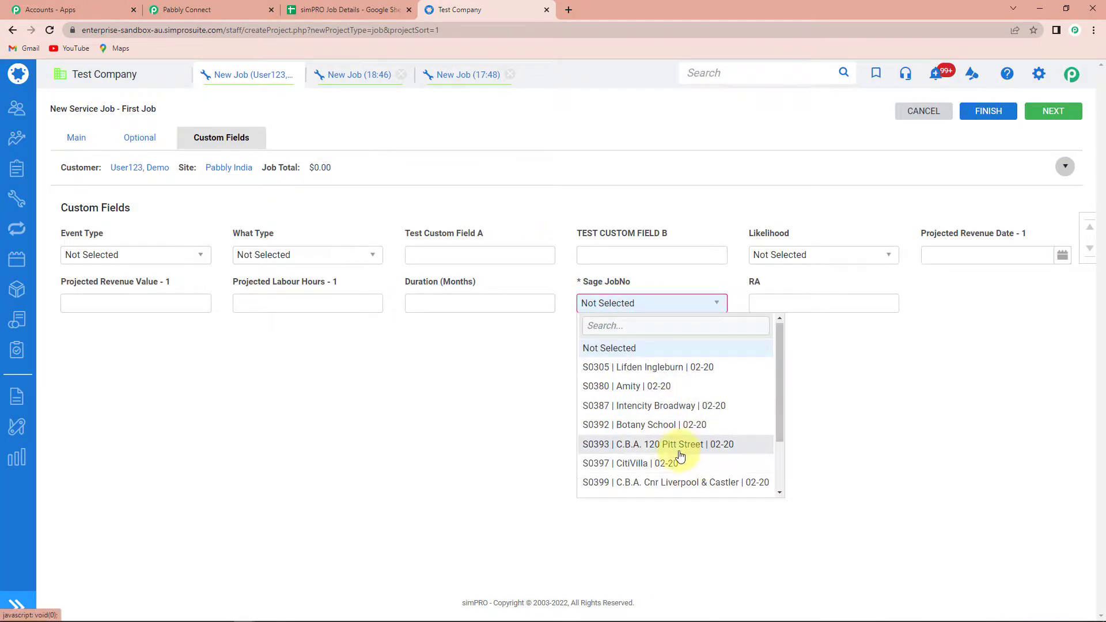
click(638, 464)
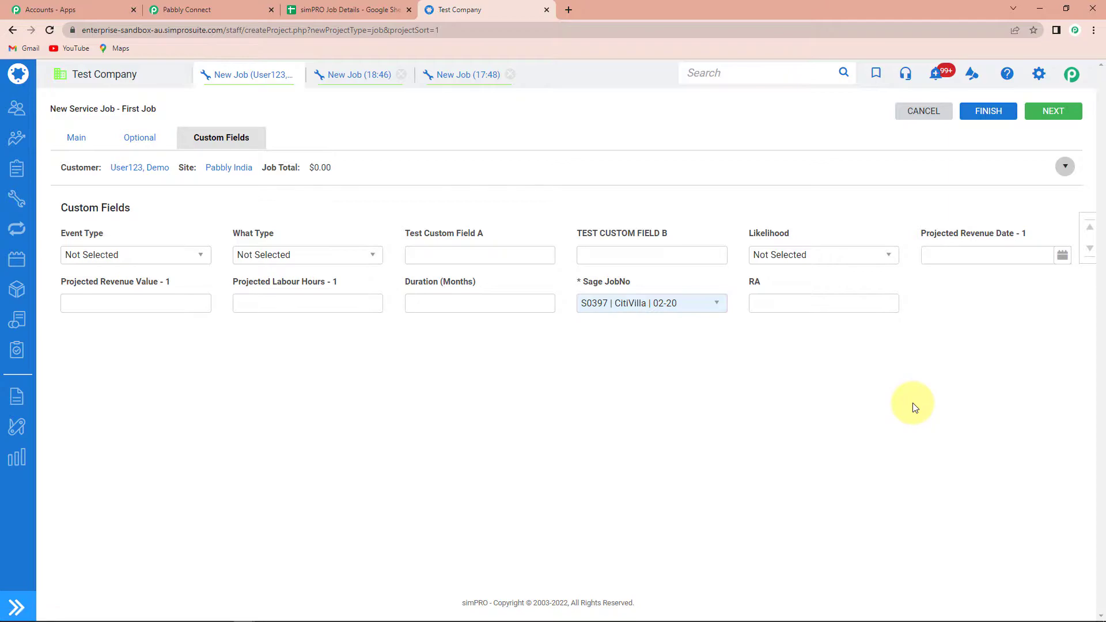
click(982, 111)
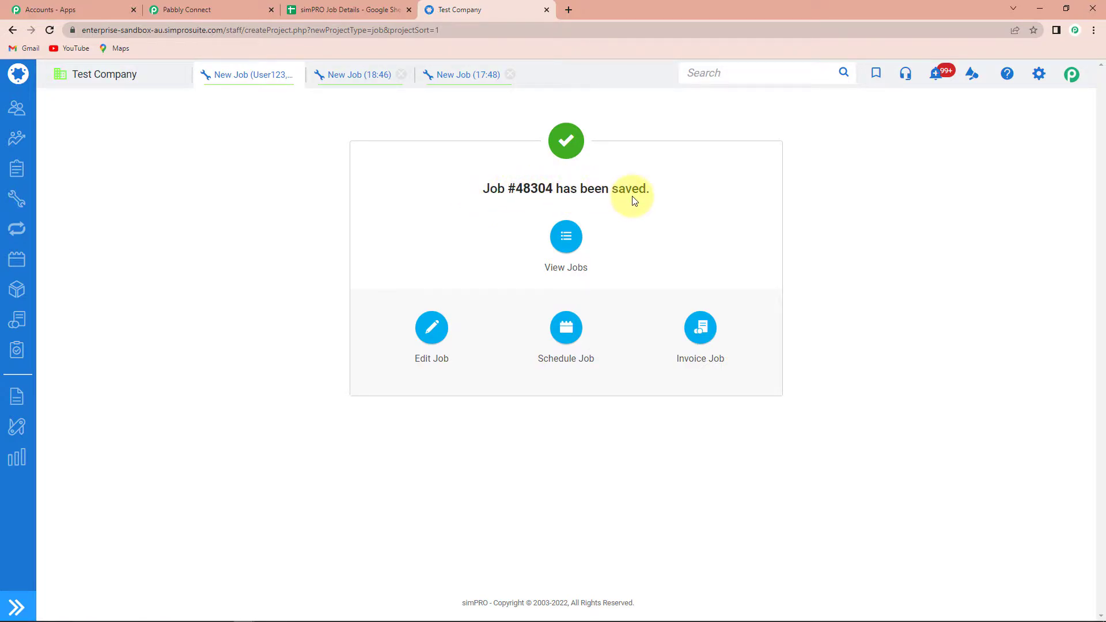
Step: Switch to Pabbly Connect and review the webhook response received for job 48304
click(196, 9)
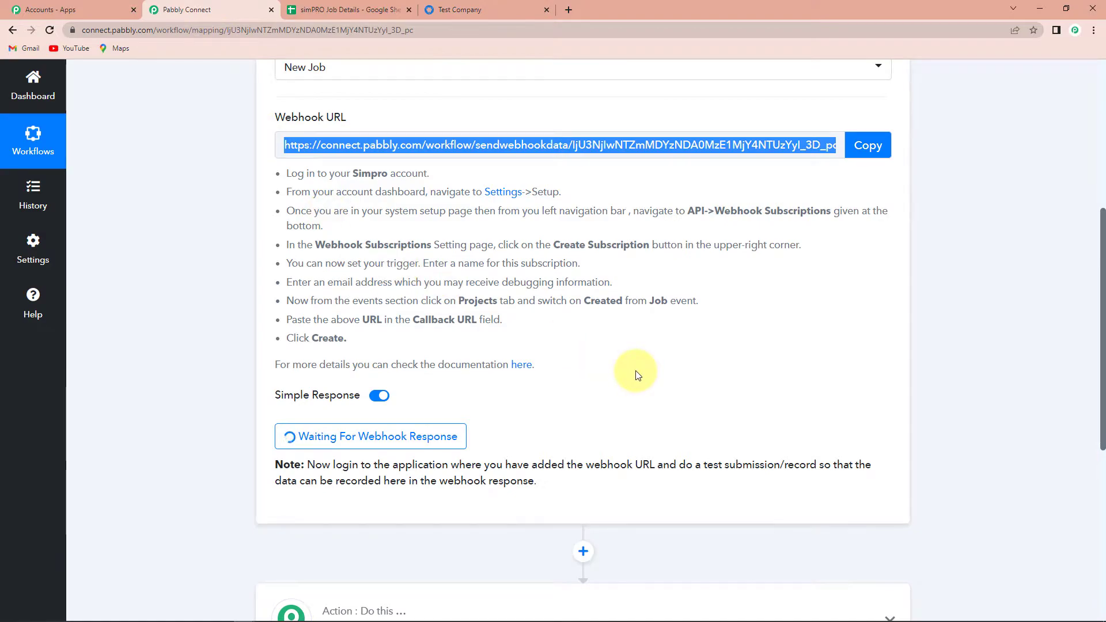
scroll(638, 375, down, 3)
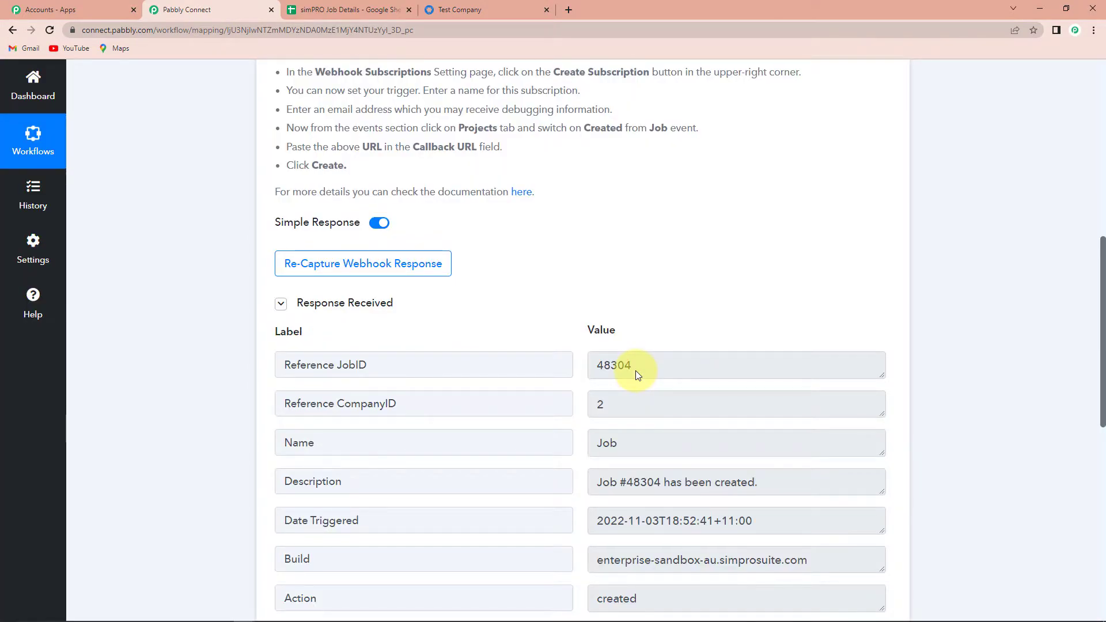
scroll(636, 373, down, 2)
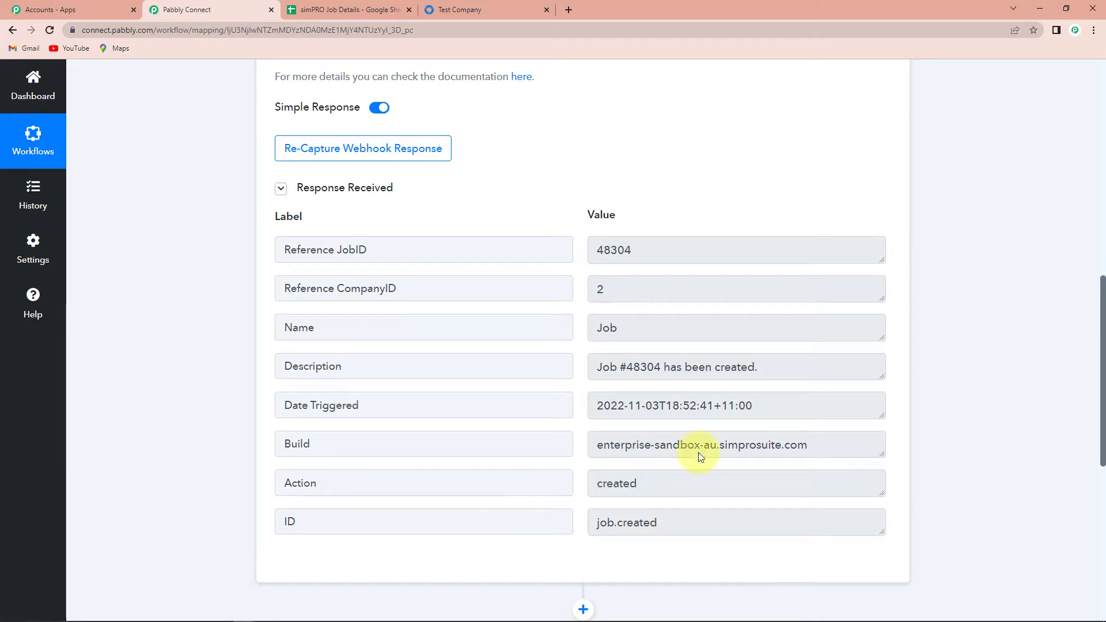
scroll(1008, 372, down, 5)
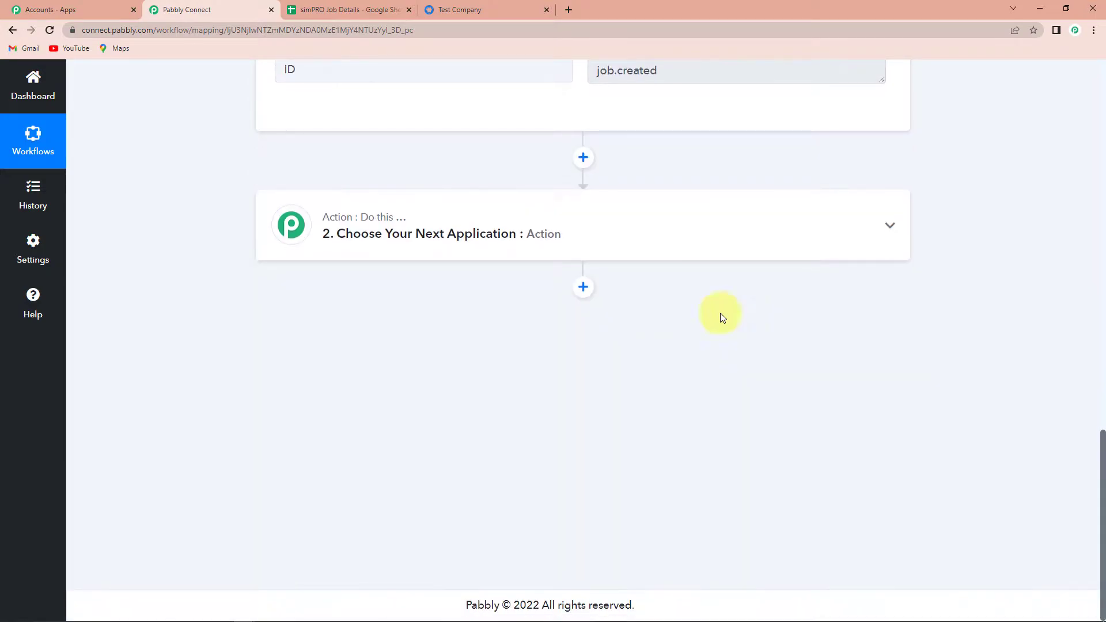
Step: Add a simPRO Get Job by Id action step using the existing simPRO connection
click(395, 234)
click(358, 311)
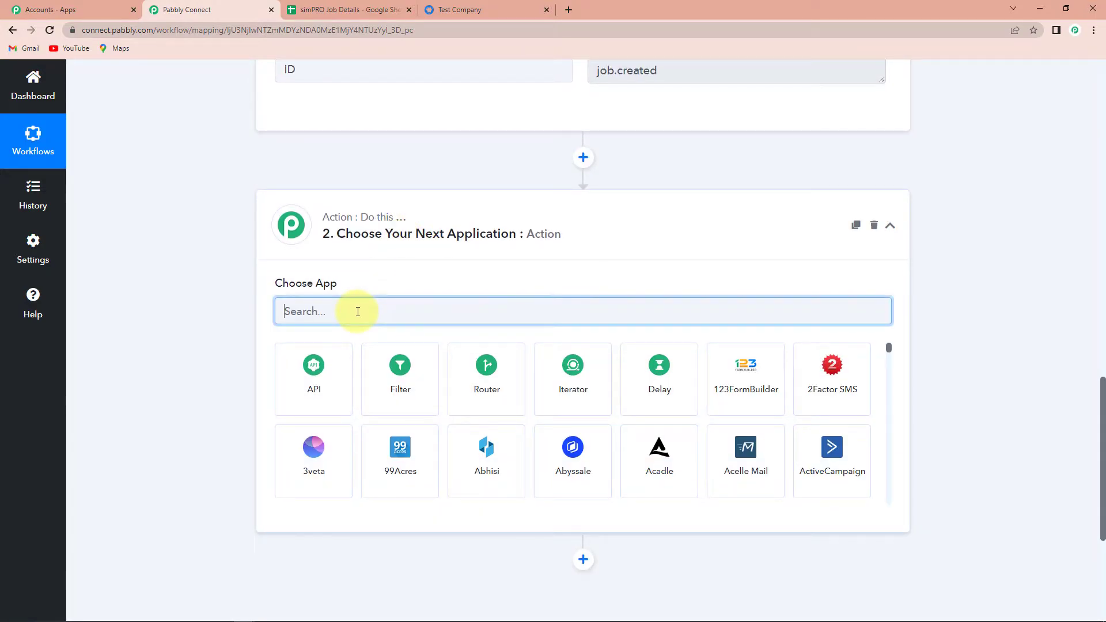
text(simp)
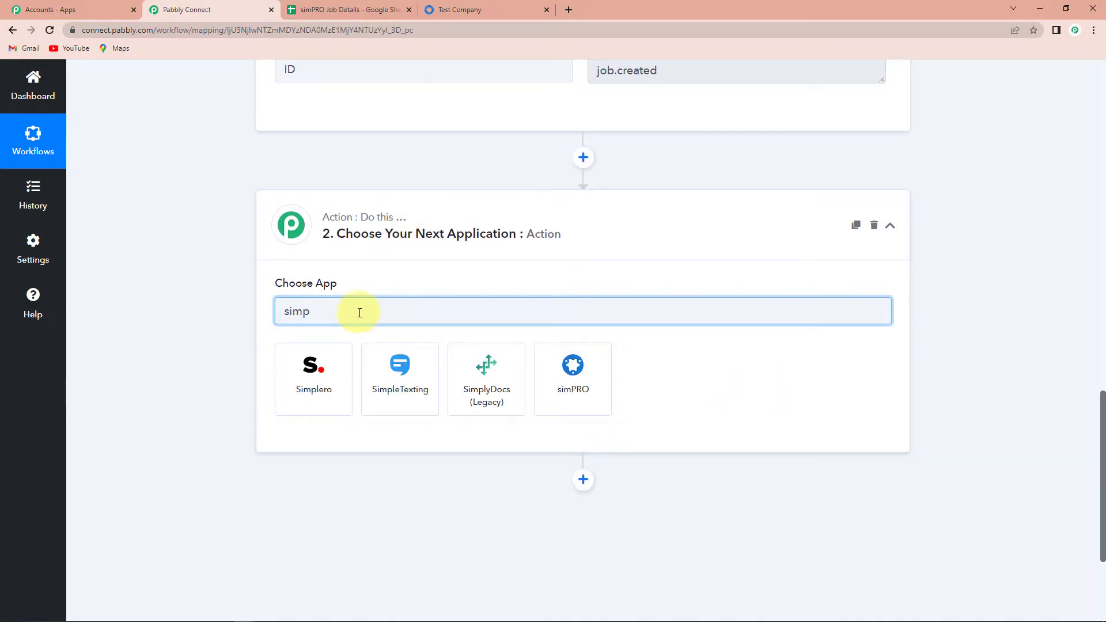
click(540, 375)
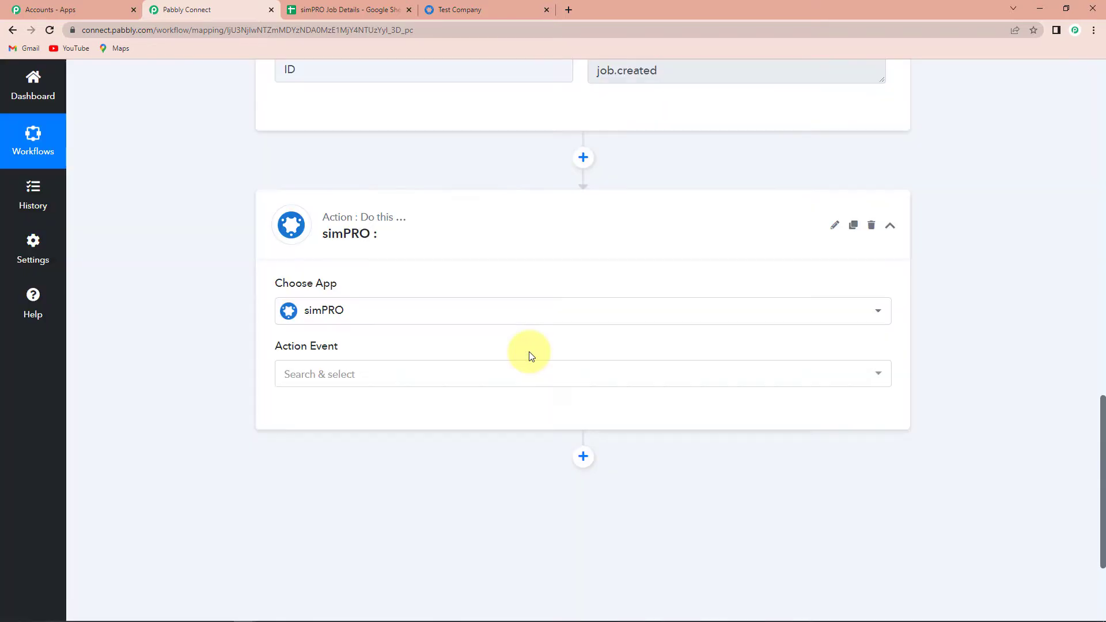
click(369, 374)
scroll(373, 302, down, 5)
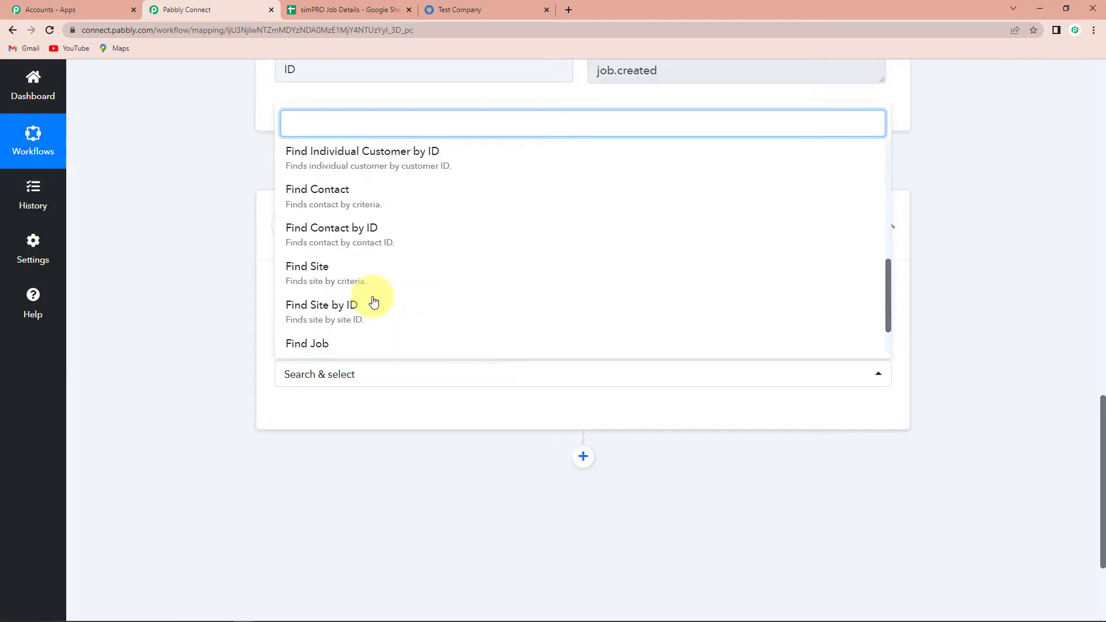
scroll(374, 301, down, 1)
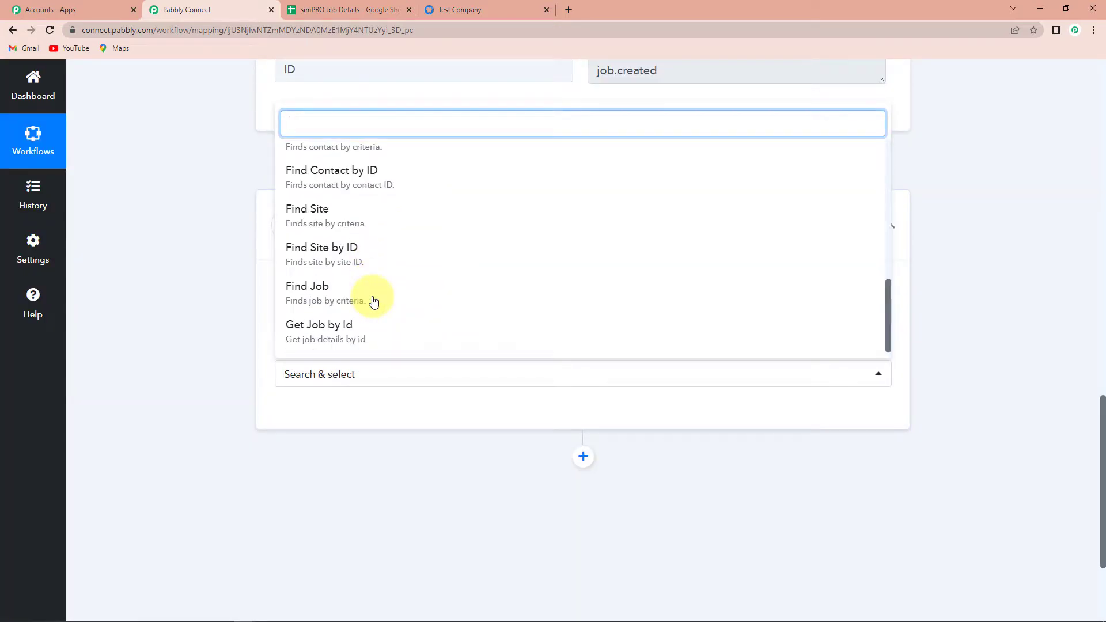
click(348, 341)
click(309, 413)
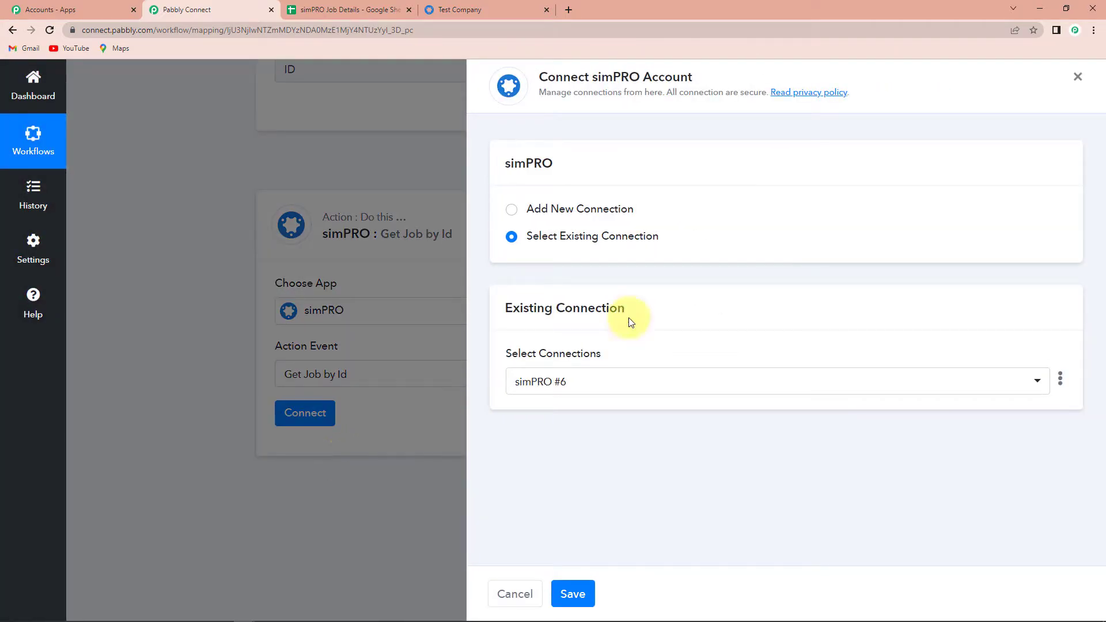
click(572, 593)
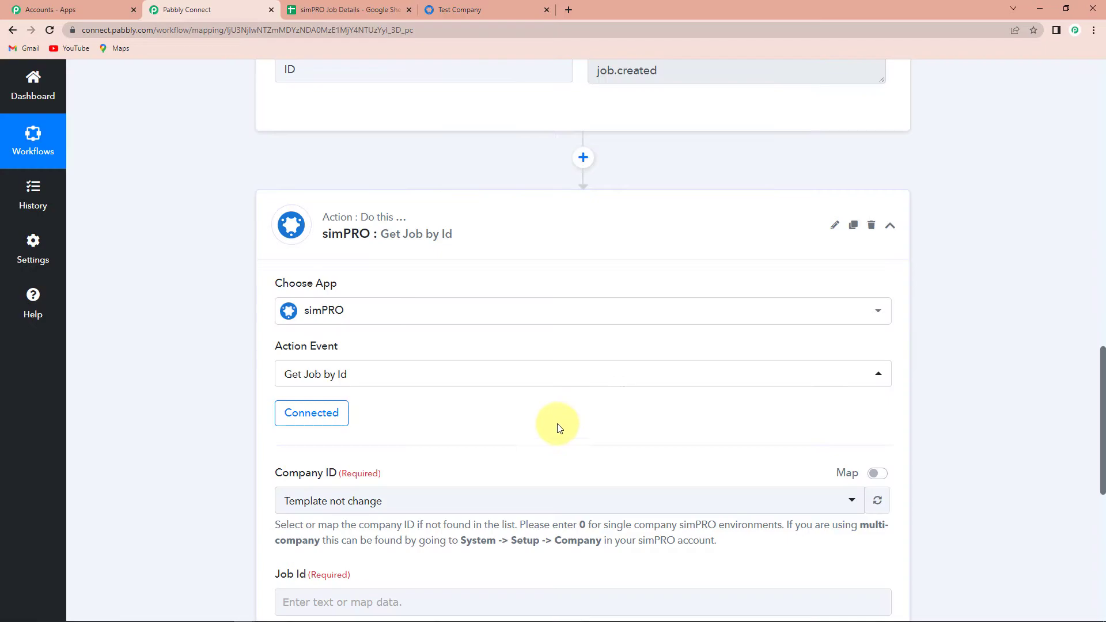
Step: Map the trigger's Reference CompanyID into the Company ID field
scroll(557, 427, down, 1)
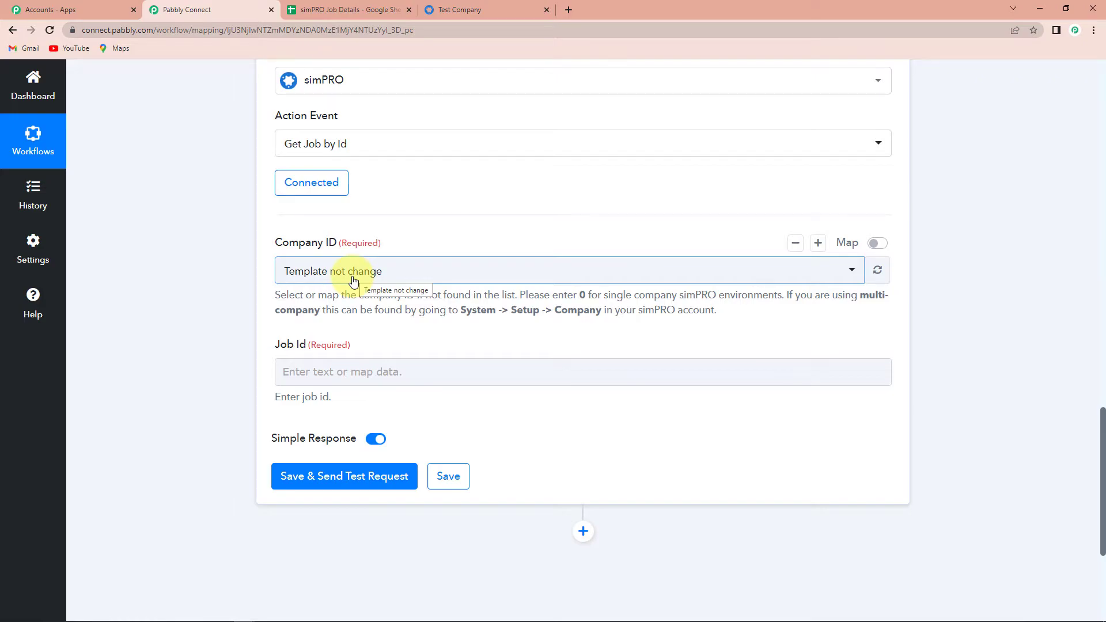
click(873, 242)
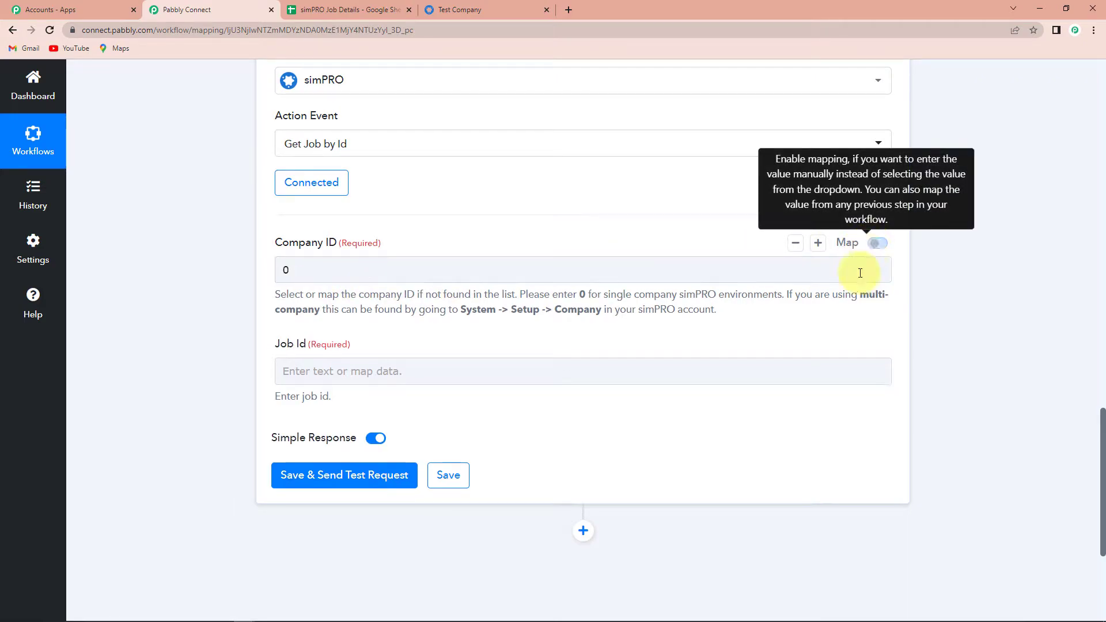
double_click(285, 269)
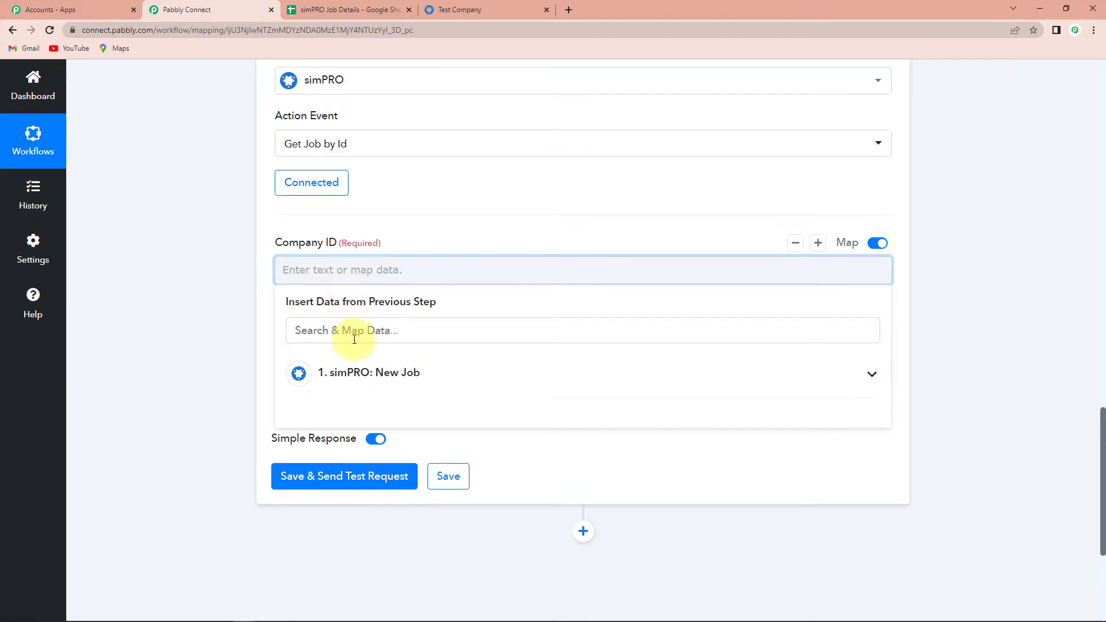
click(337, 373)
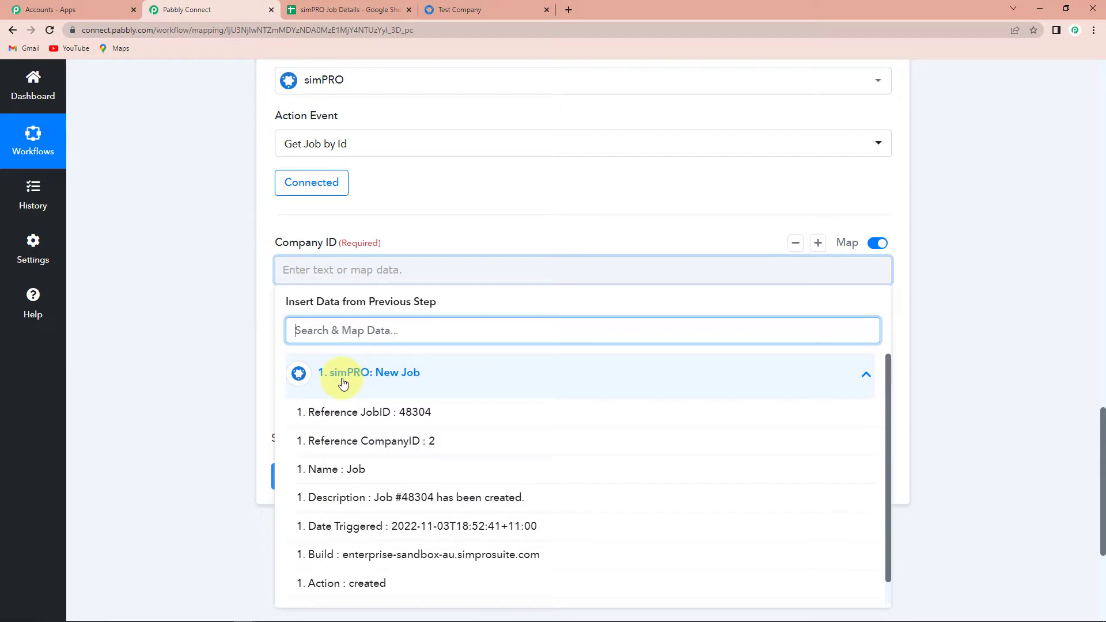
click(352, 444)
click(180, 330)
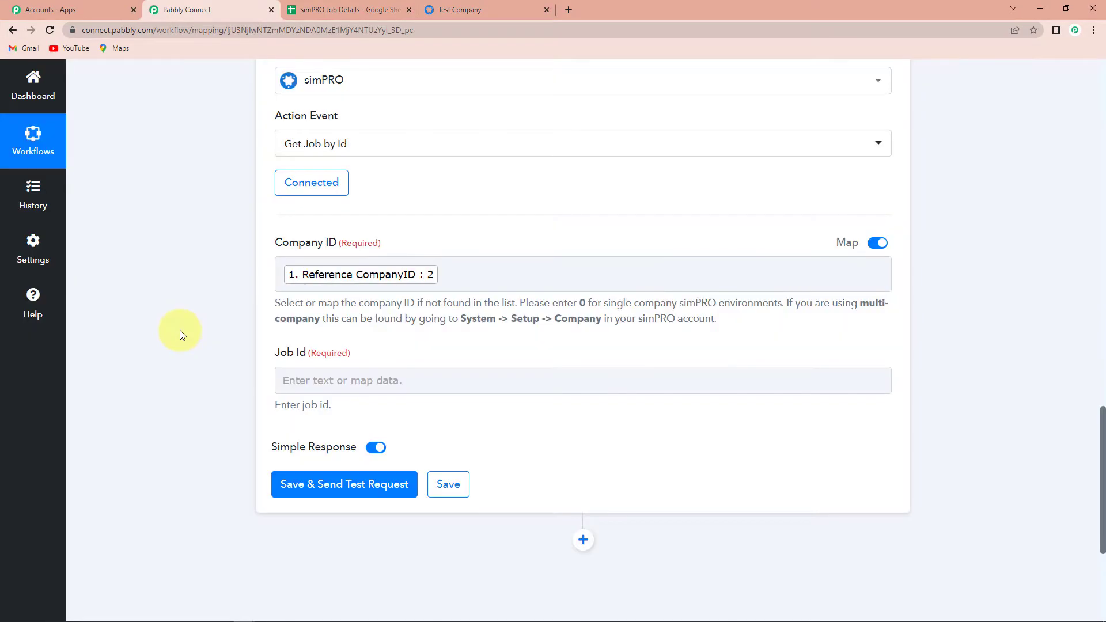
Step: Map Reference JobID into Job Id, then save and send a test request
scroll(180, 330, down, 2)
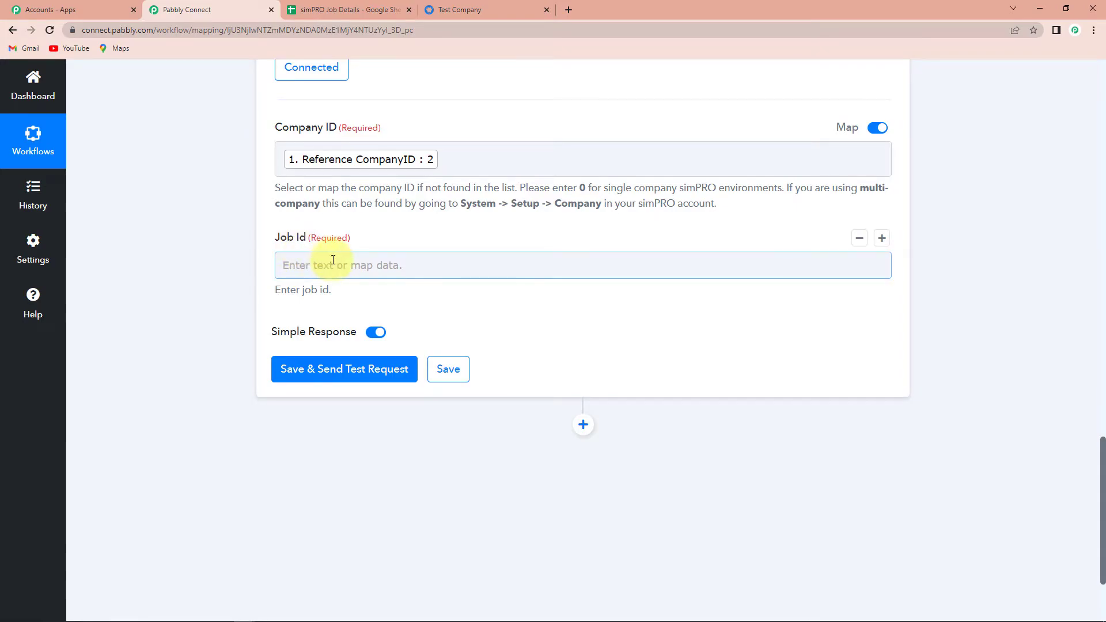
click(329, 265)
click(338, 367)
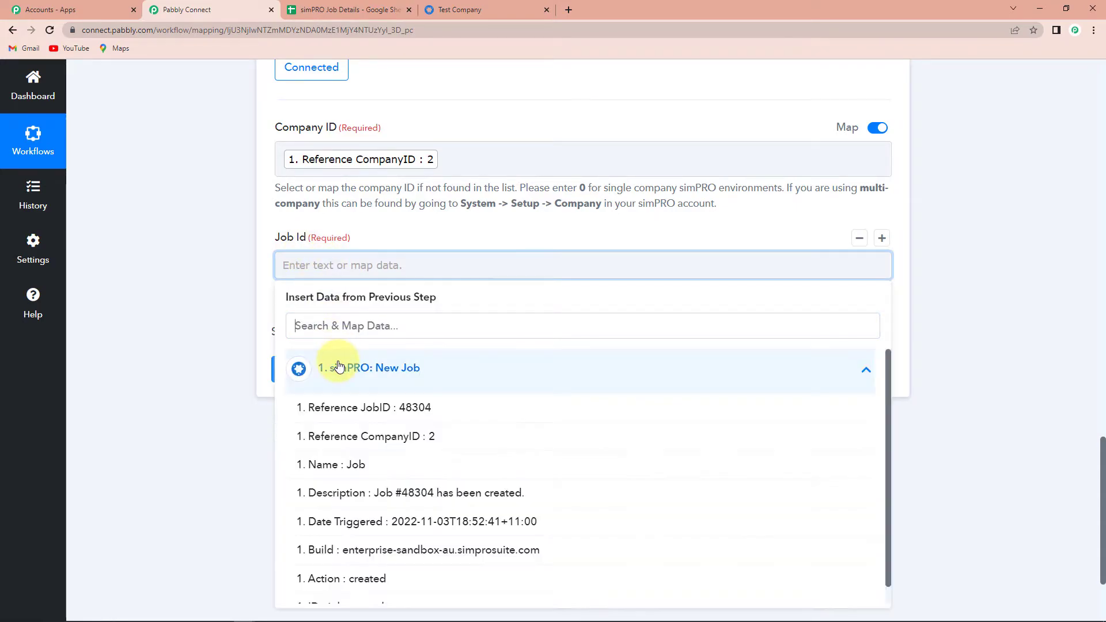
click(330, 408)
click(208, 373)
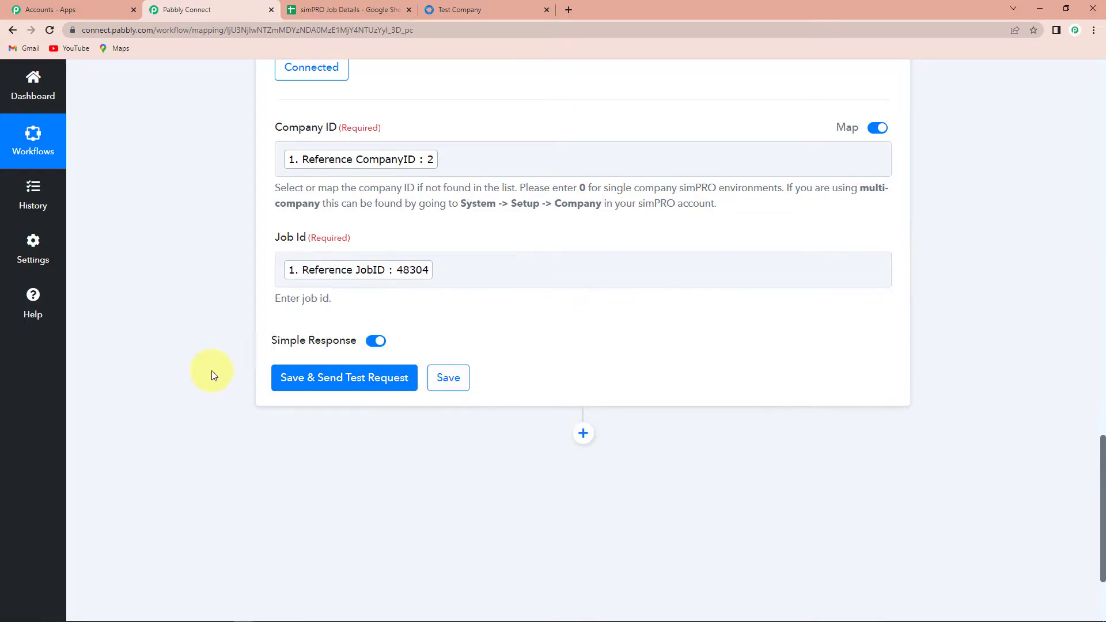
click(308, 383)
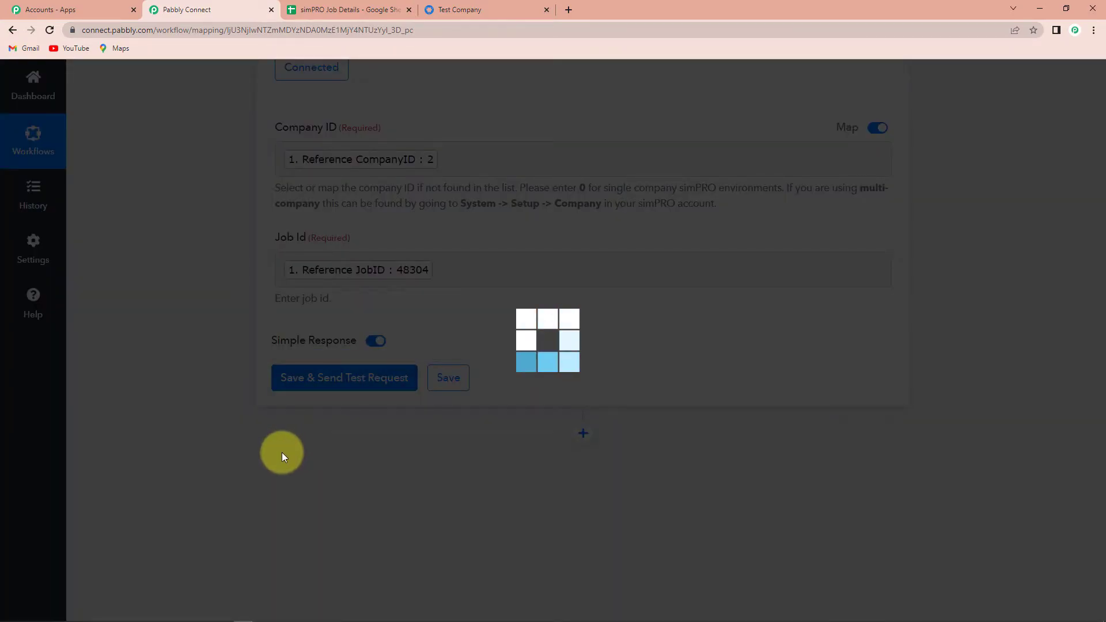
Step: Scroll through the Get Job by Id response to review the job's type, site Pabbly India and status
scroll(945, 412, down, 4)
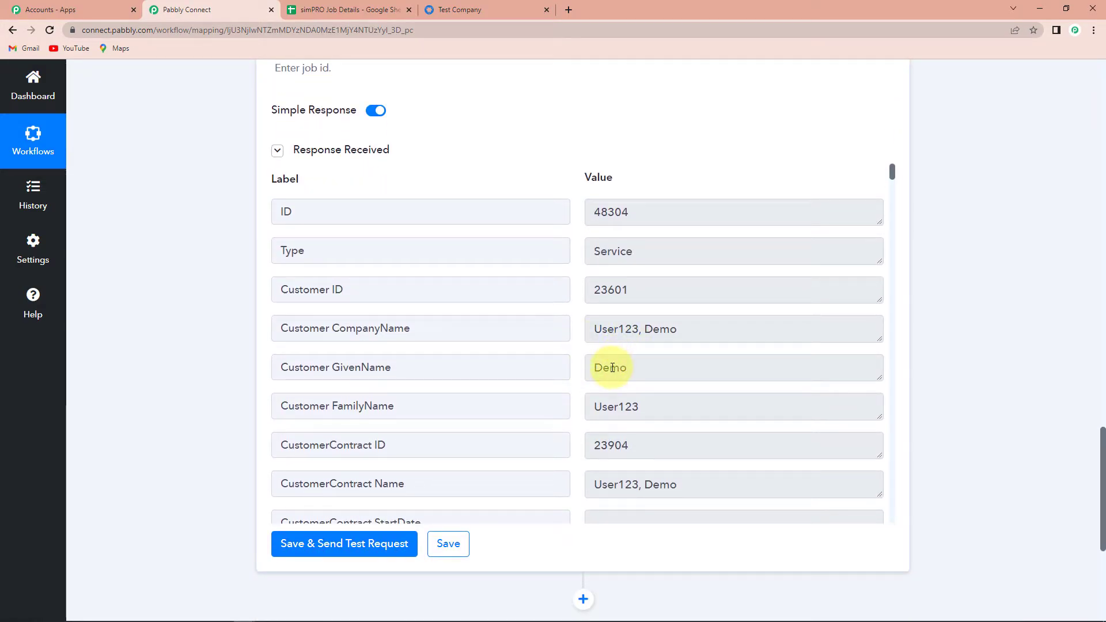
scroll(669, 407, down, 6)
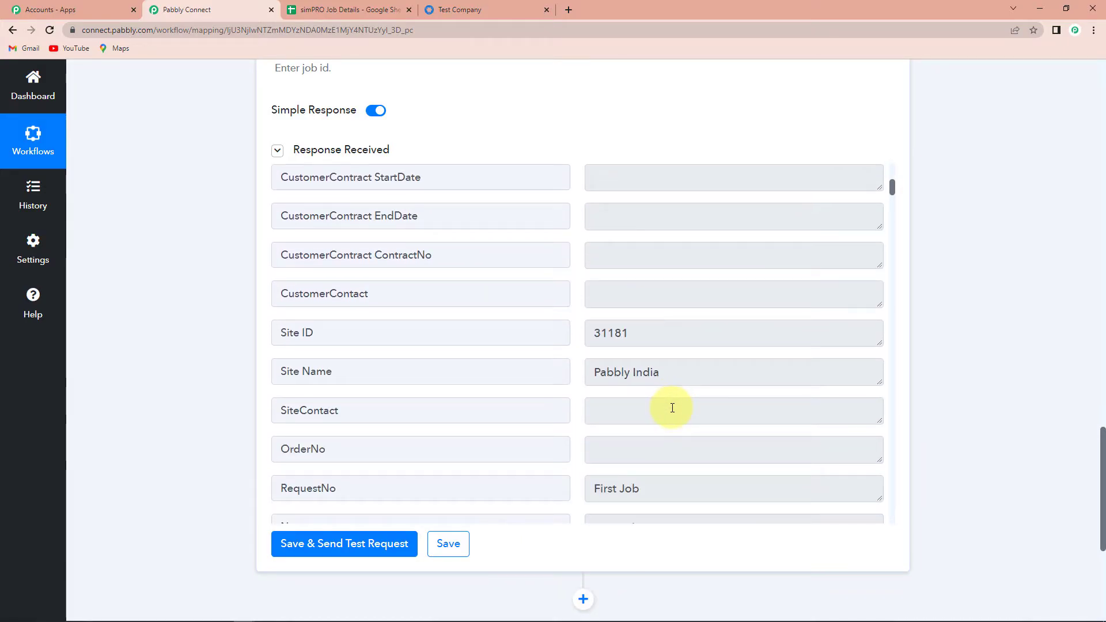
scroll(647, 371, down, 2)
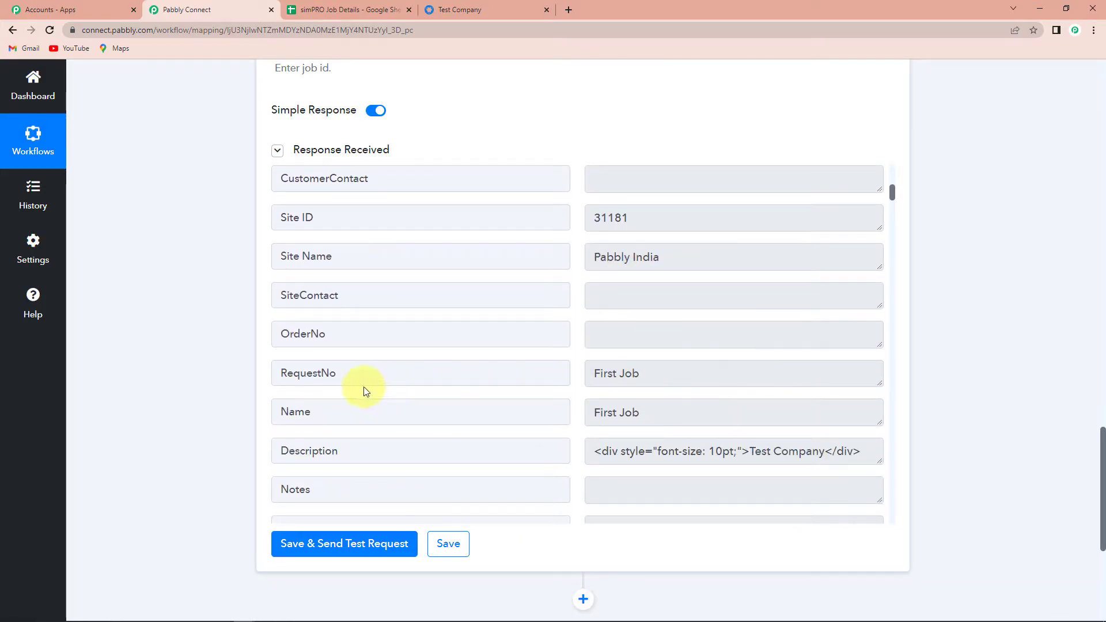
scroll(657, 382, down, 1)
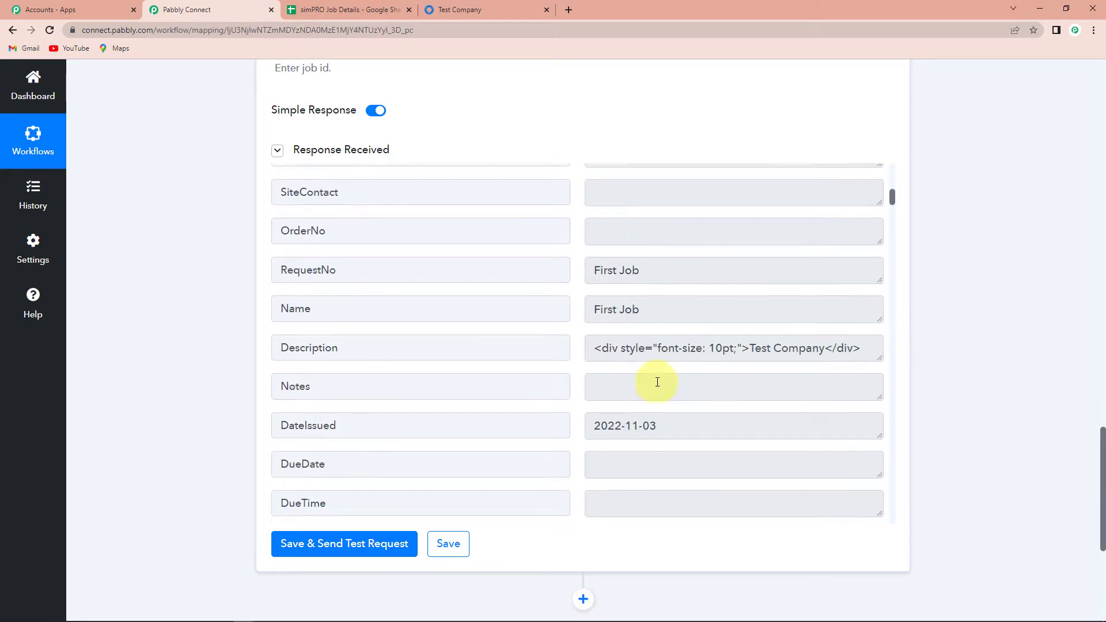
scroll(657, 382, down, 11)
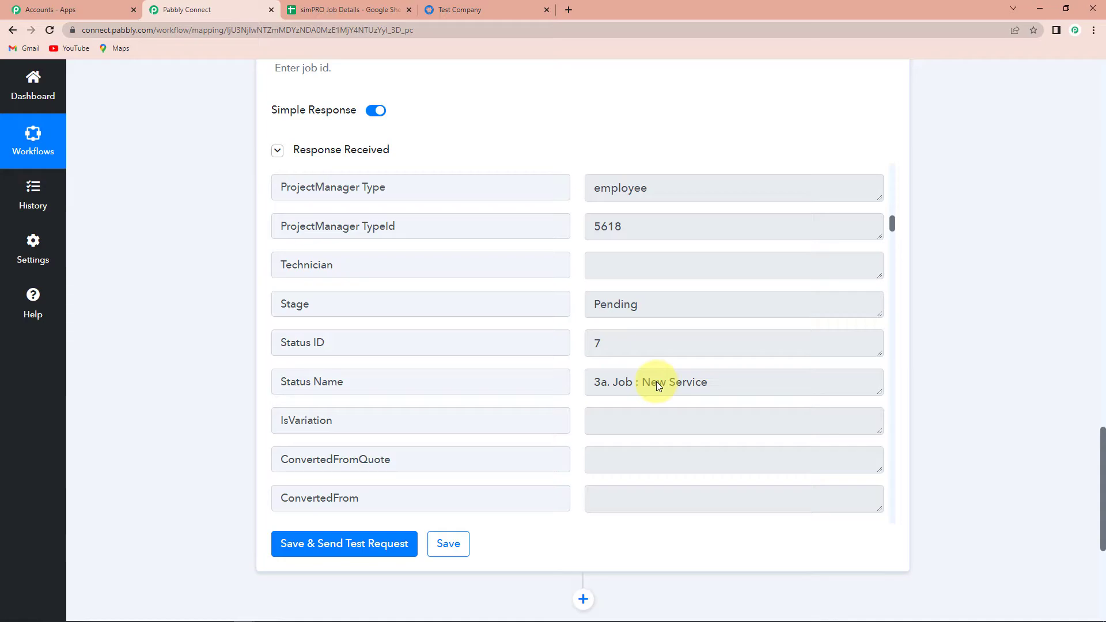
scroll(943, 346, down, 5)
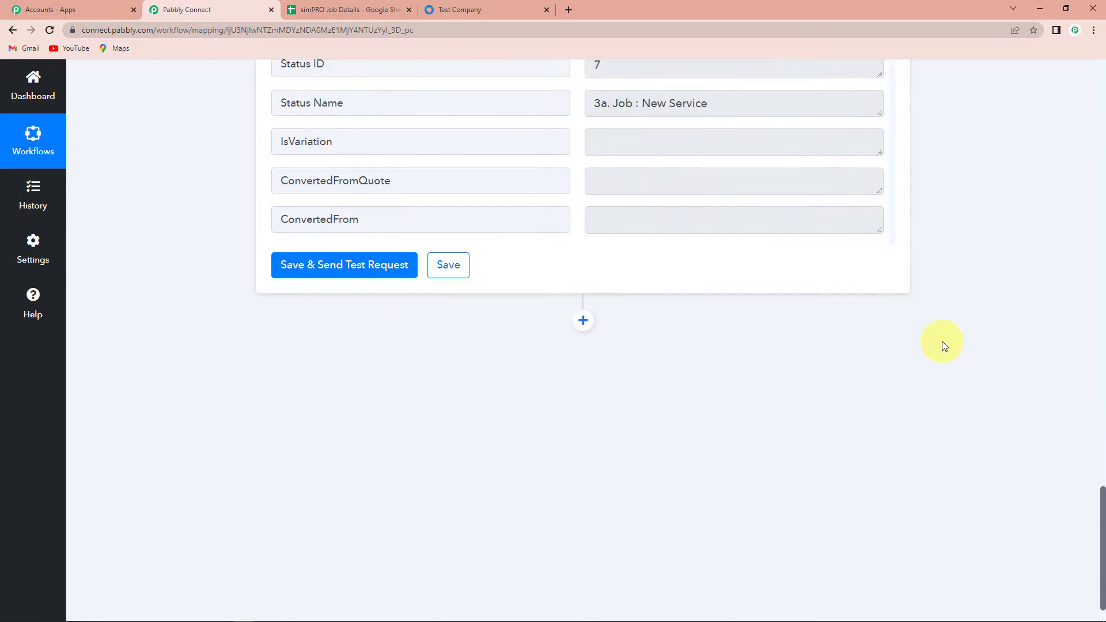
Step: Add a Google Sheets action step with Add New Row as the action event
click(583, 312)
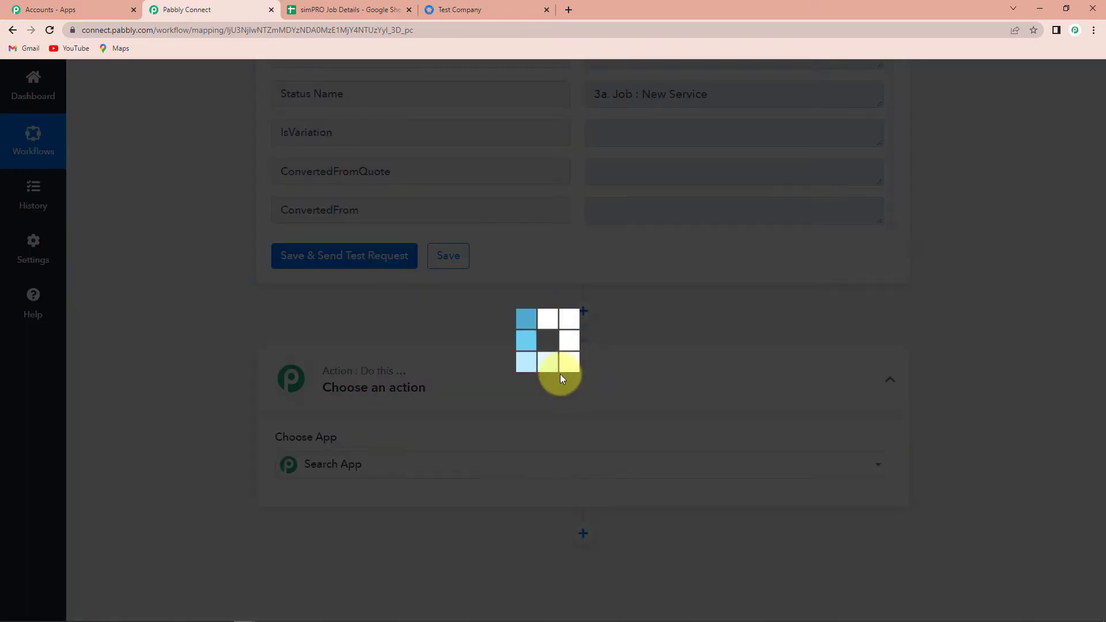
text(g)
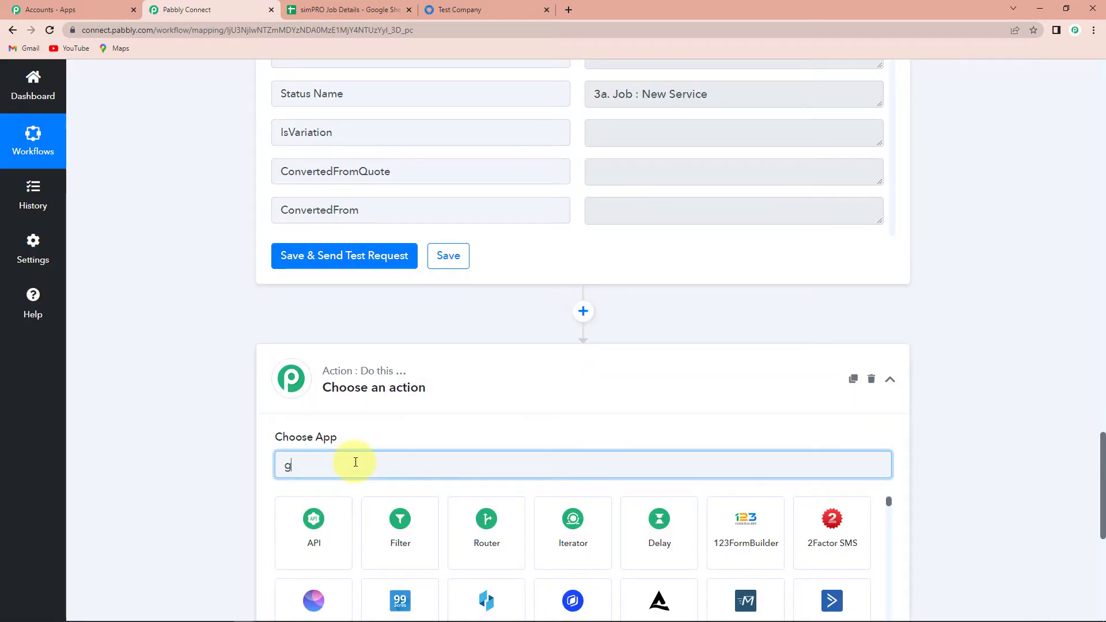
text(oog)
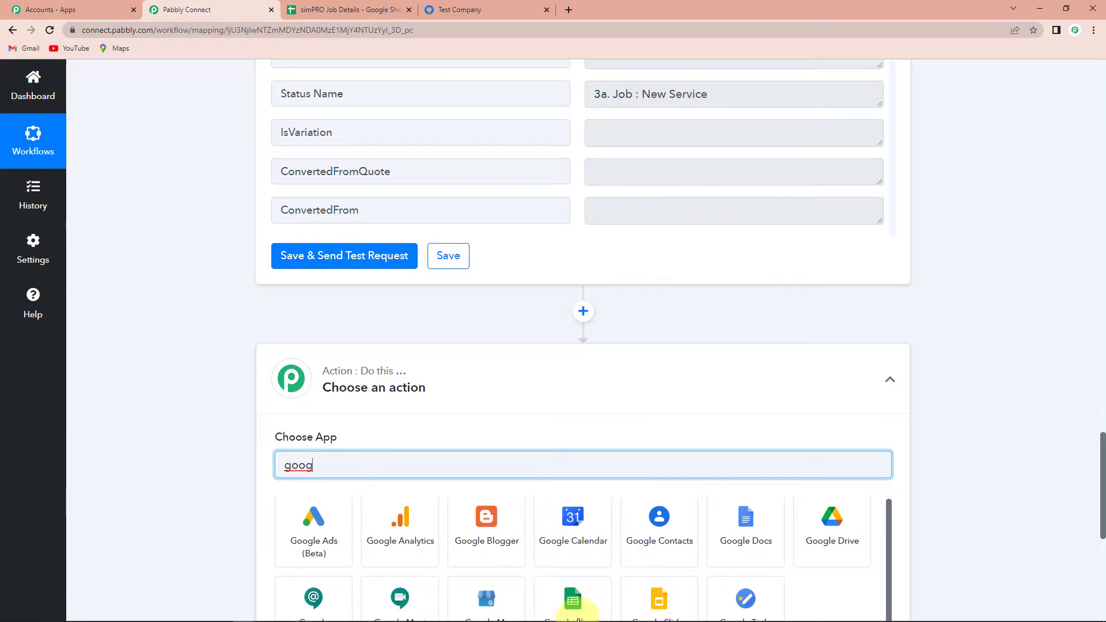
scroll(576, 553, down, 2)
click(581, 513)
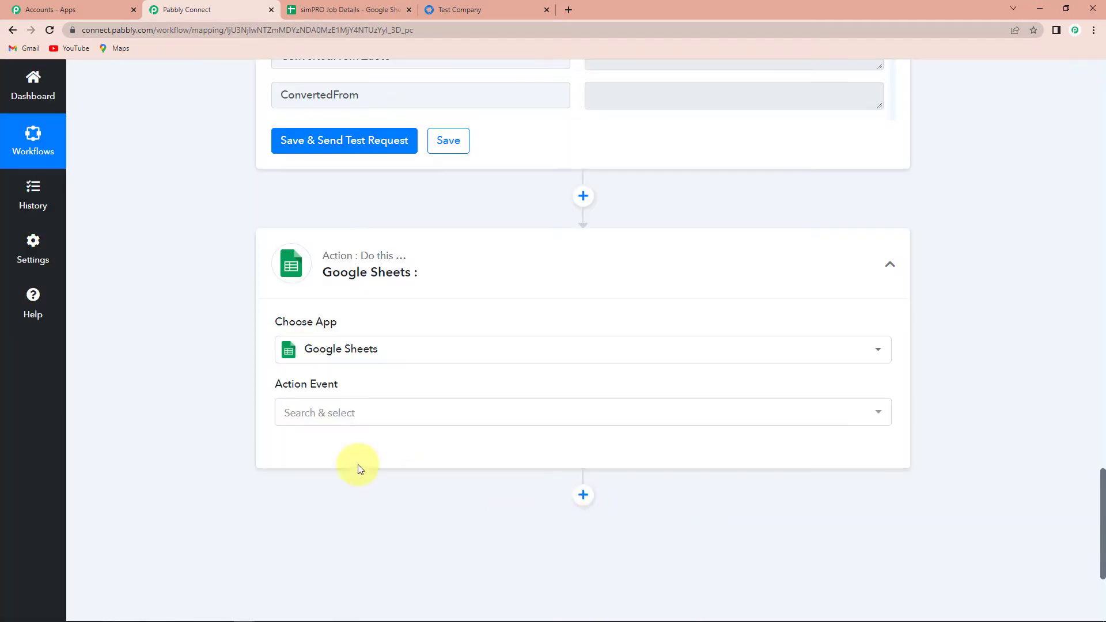
click(313, 412)
click(309, 157)
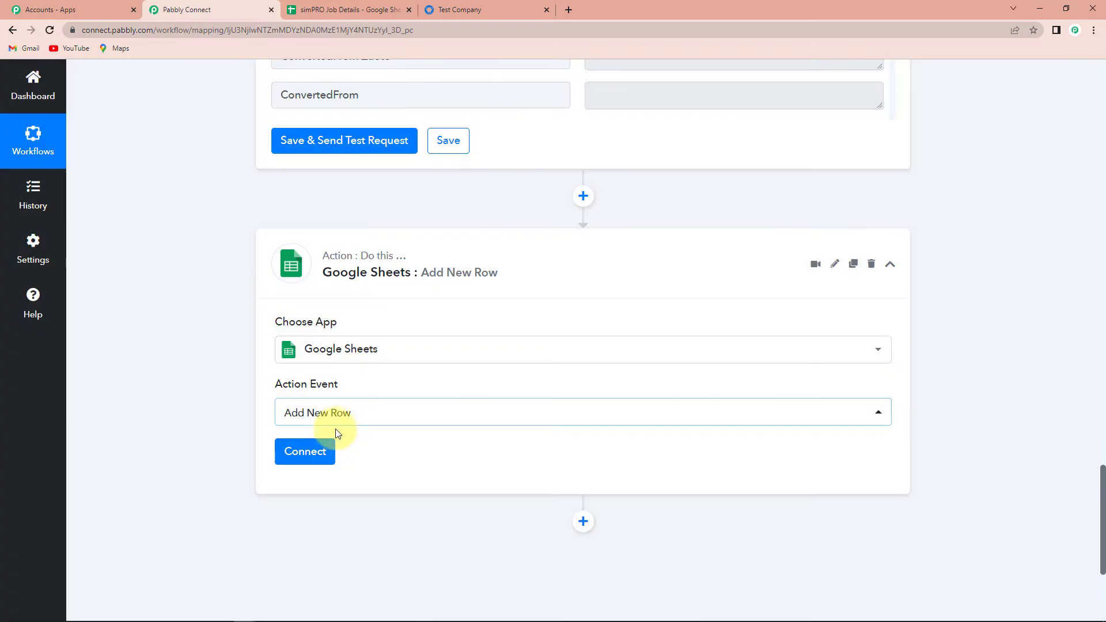
Step: Authorize a new Google Sheets connection with the Google account
click(307, 457)
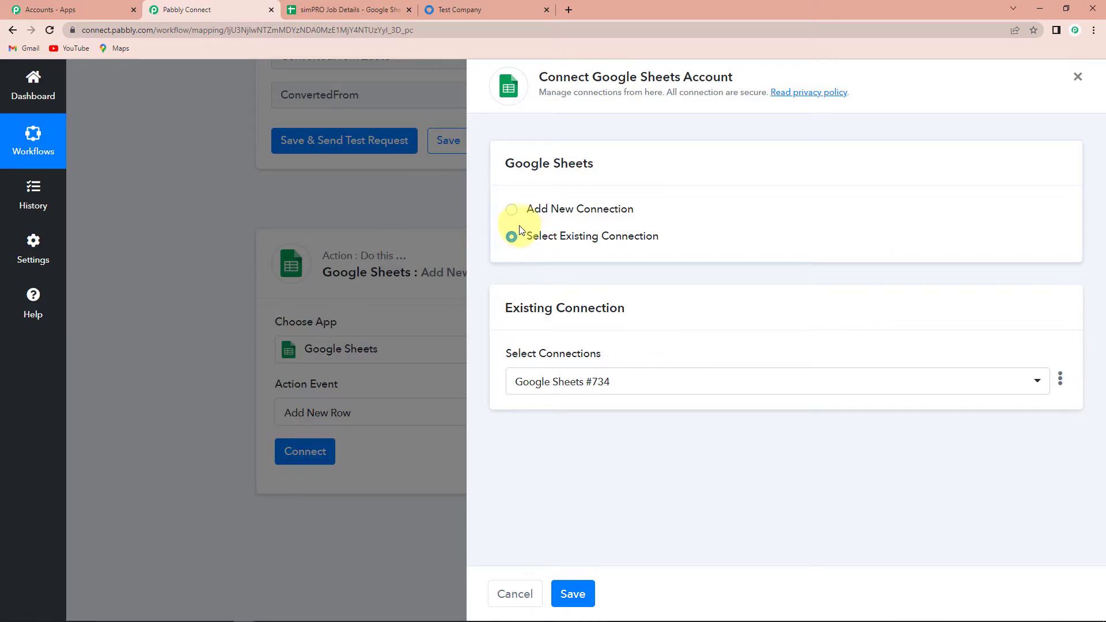
click(511, 209)
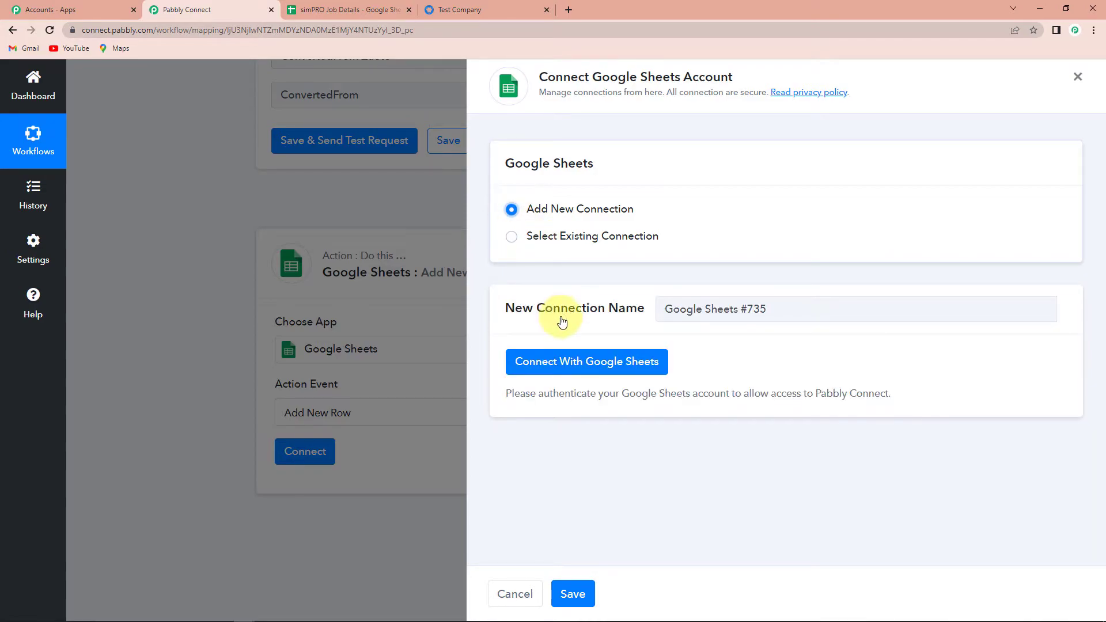
click(571, 364)
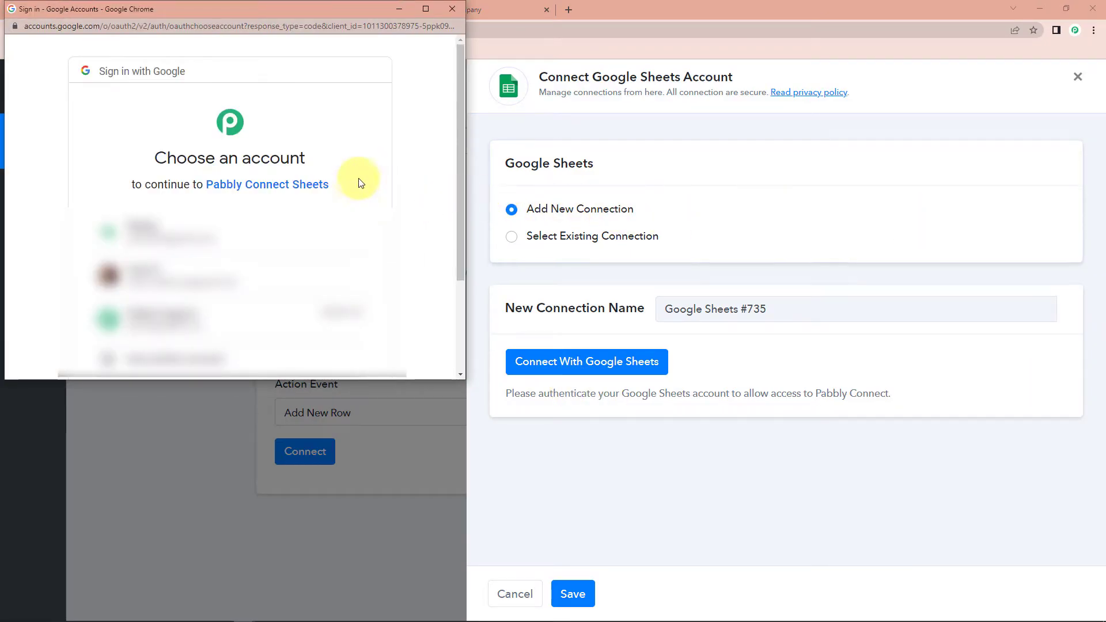
click(241, 253)
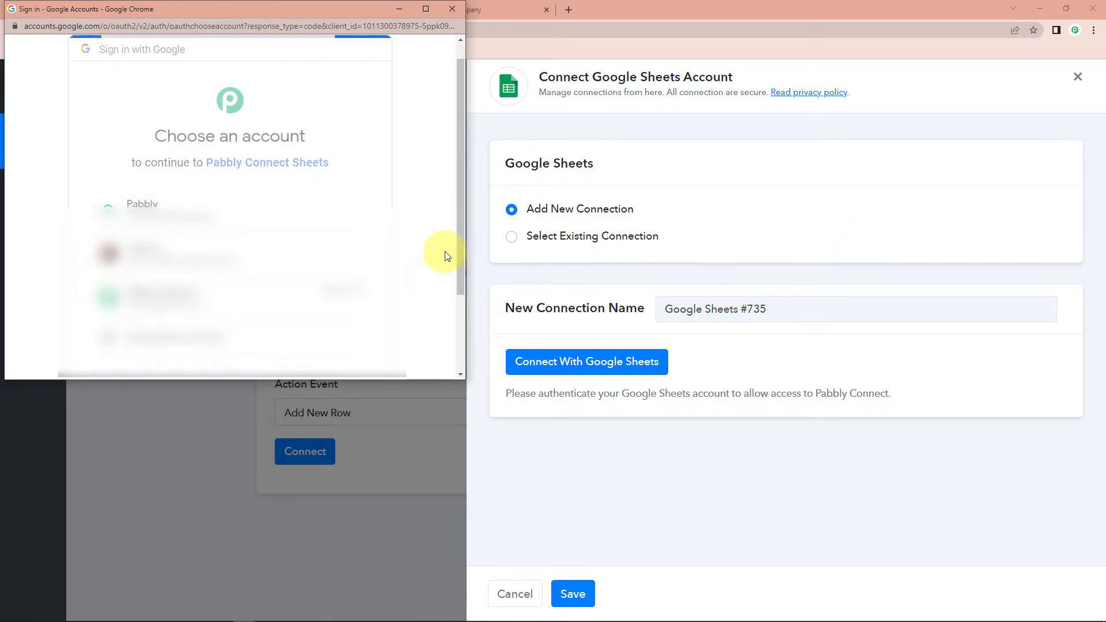
scroll(396, 259, down, 3)
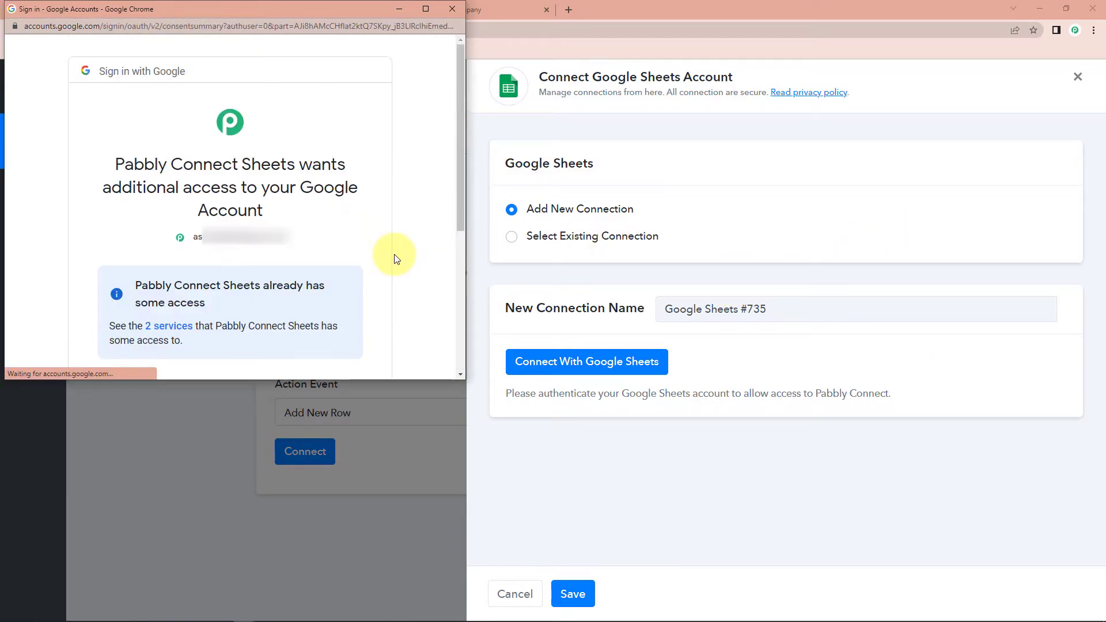
scroll(315, 292, down, 5)
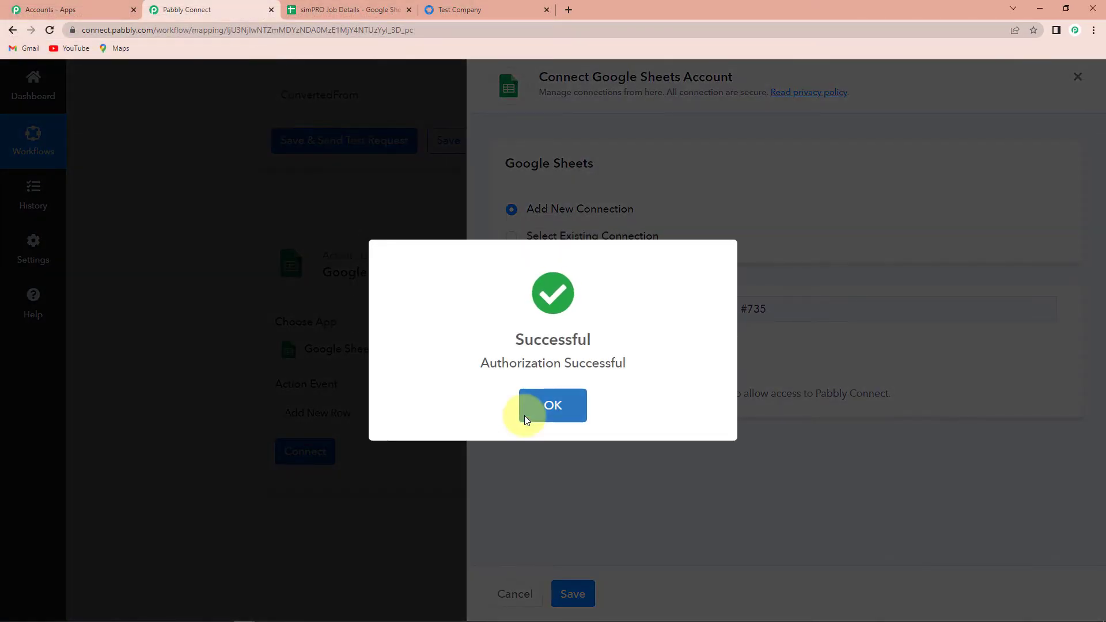
click(524, 416)
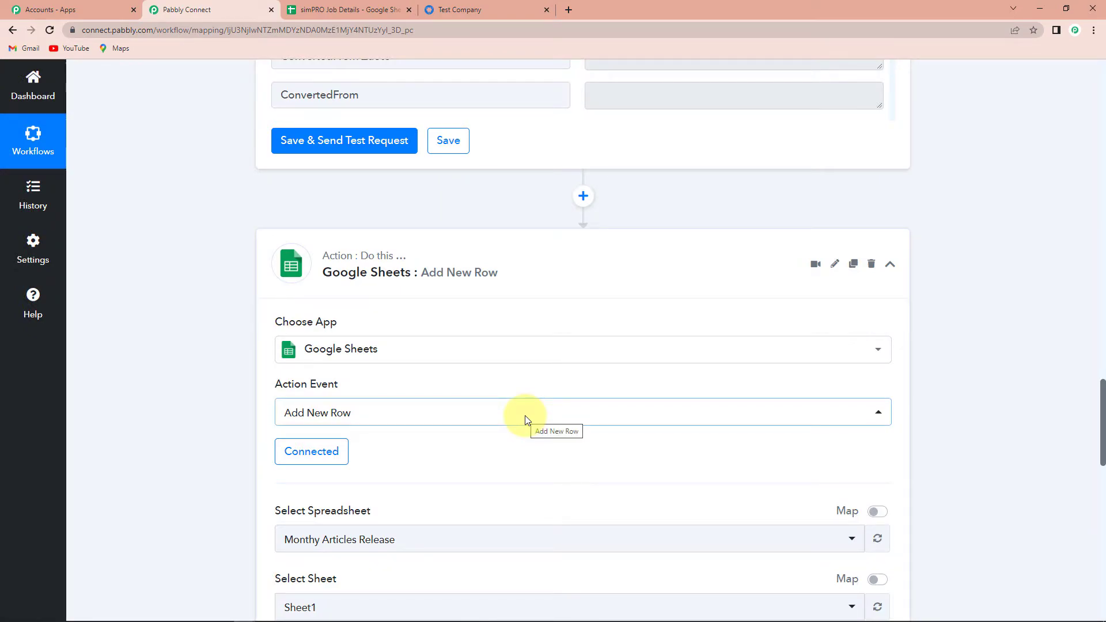
Step: Select the simPRO Job Details spreadsheet, keeping Sheet1, so its column fields load
scroll(482, 466, down, 5)
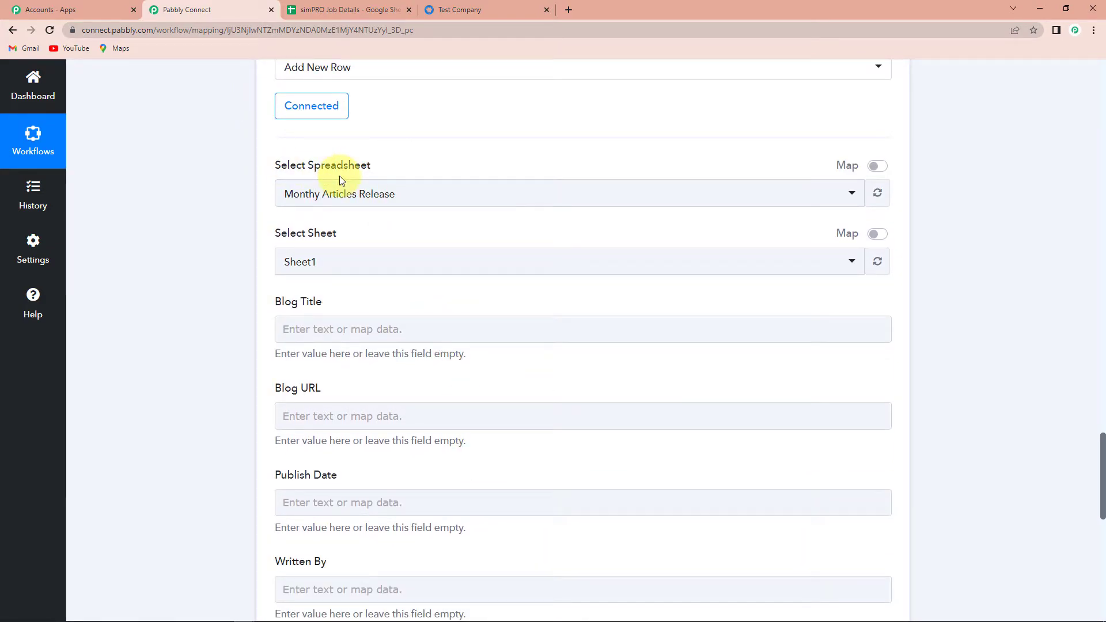
click(852, 195)
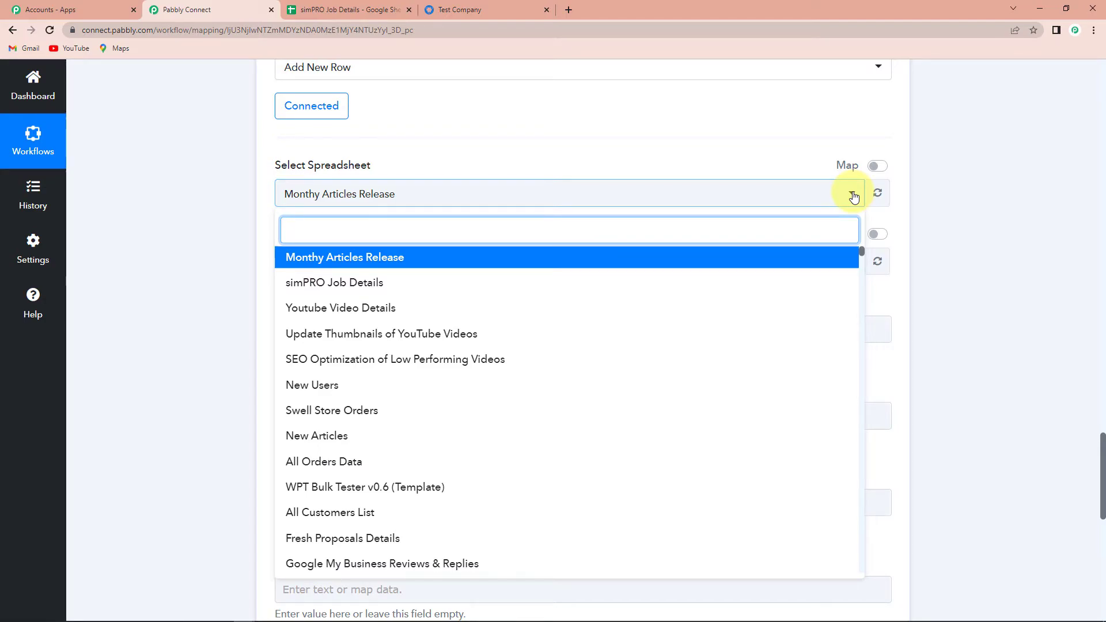
click(356, 283)
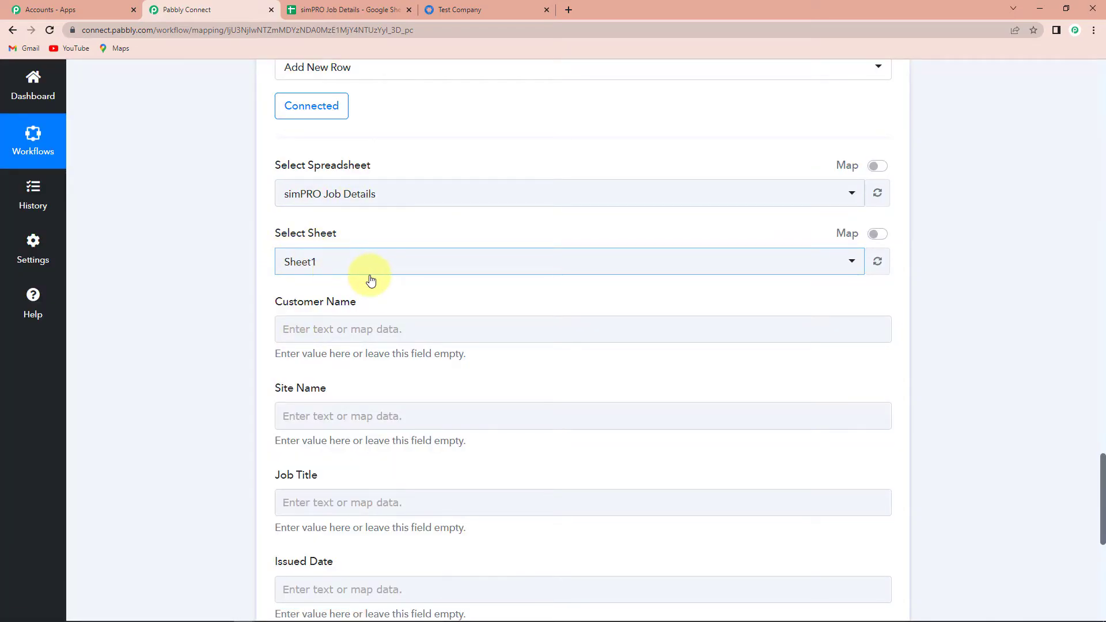
scroll(371, 276, down, 2)
Step: Map the customer's given and family name from Get Job by Id into Customer Name
click(342, 213)
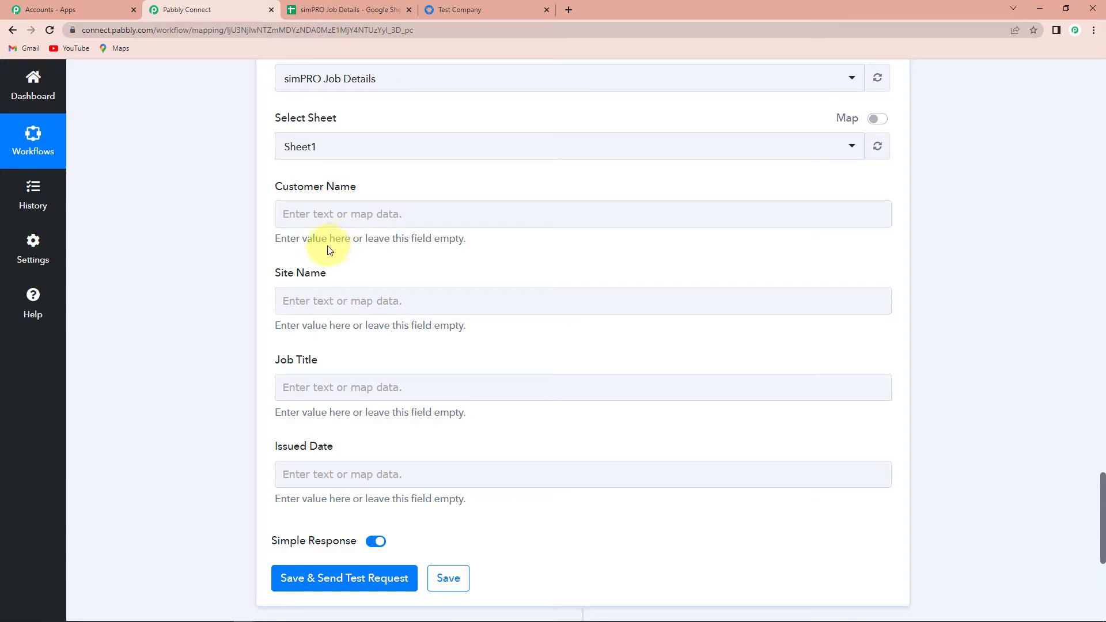
click(342, 214)
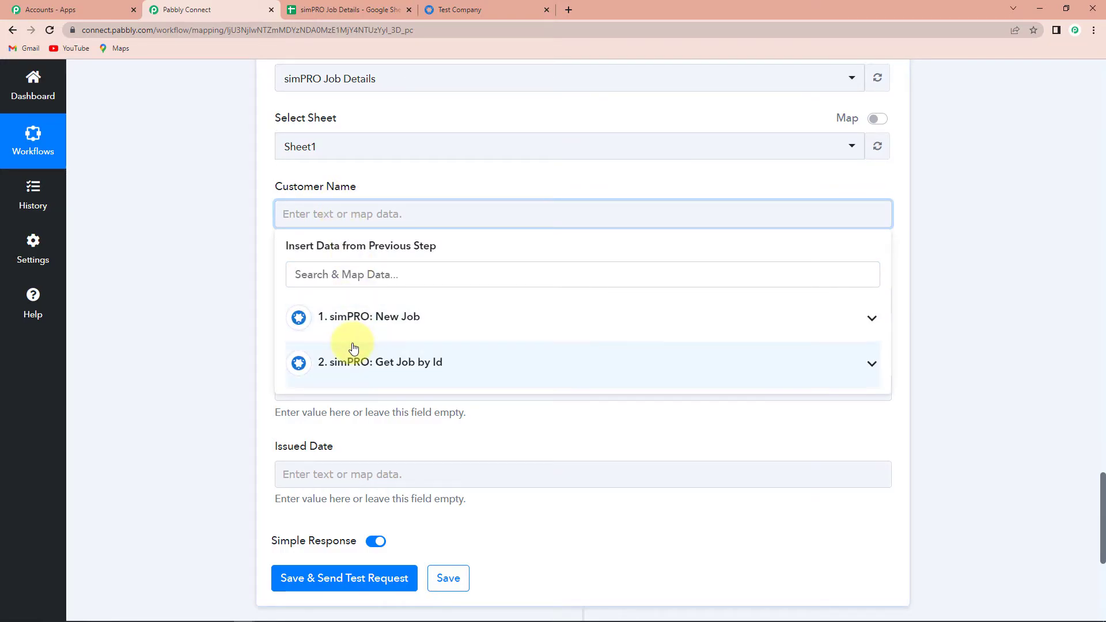
click(353, 363)
scroll(449, 467, down, 2)
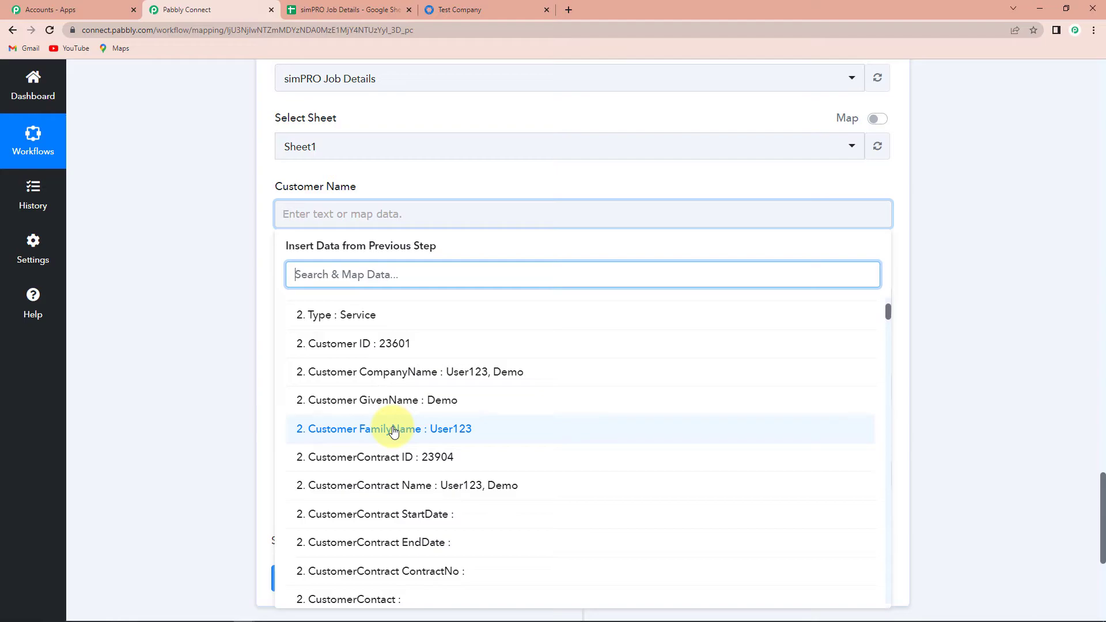
click(390, 406)
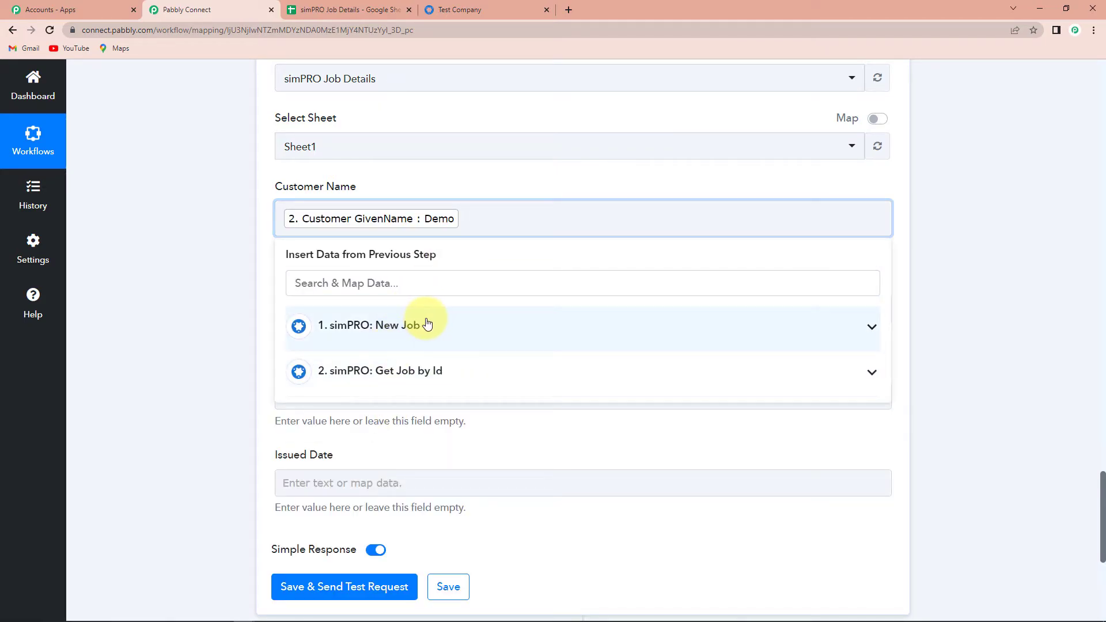
click(408, 373)
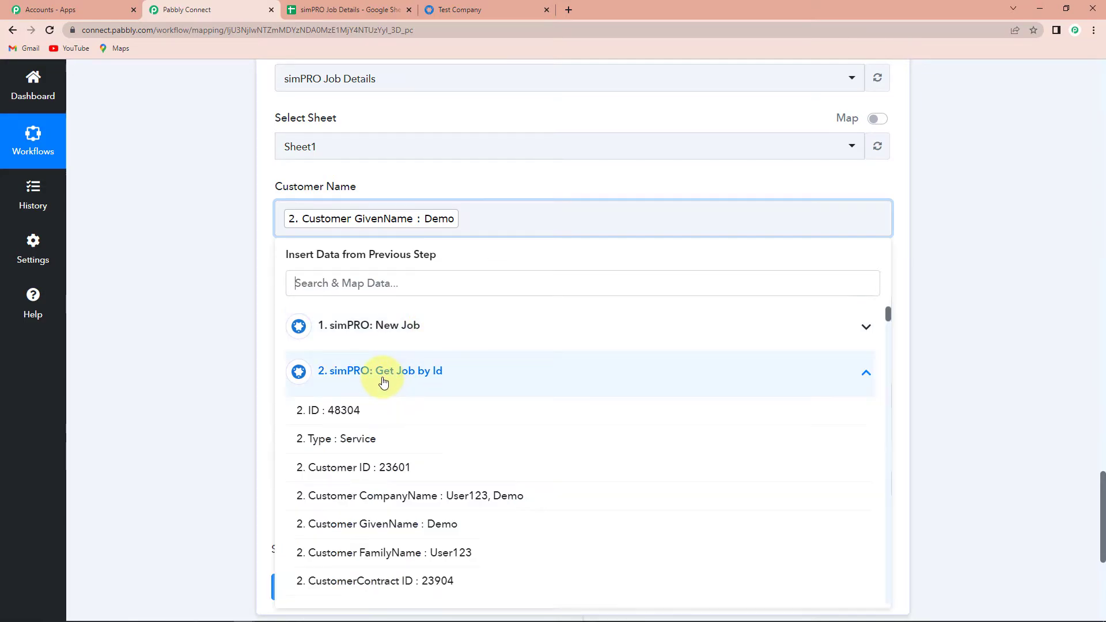
click(402, 556)
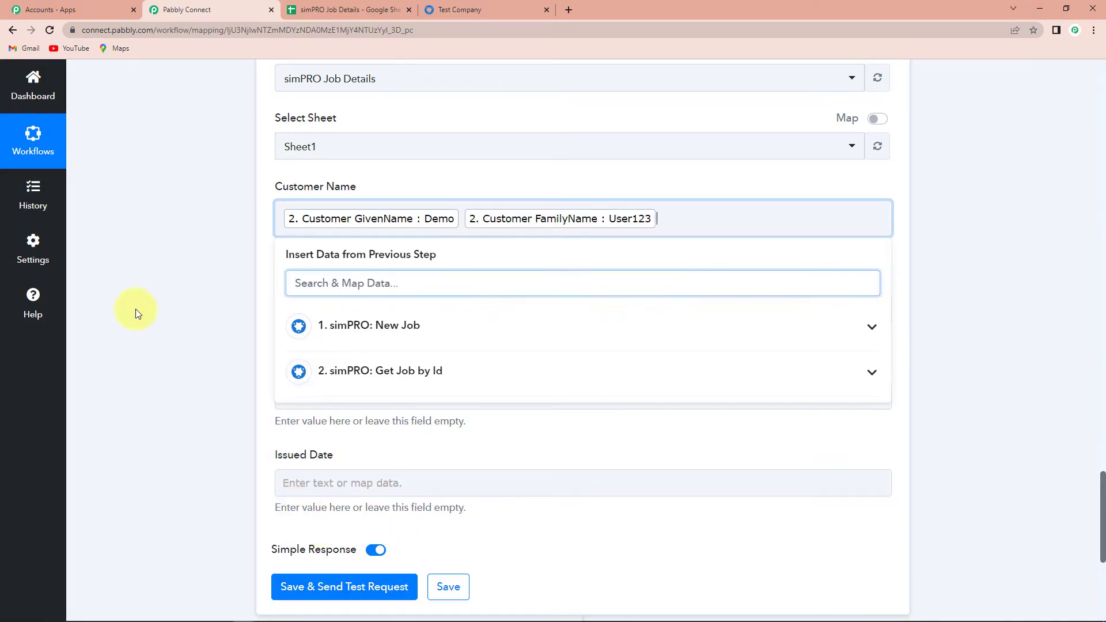
click(141, 269)
Step: Map the job's Site Name into Site Name and the job's Name into Job Title
scroll(164, 258, down, 2)
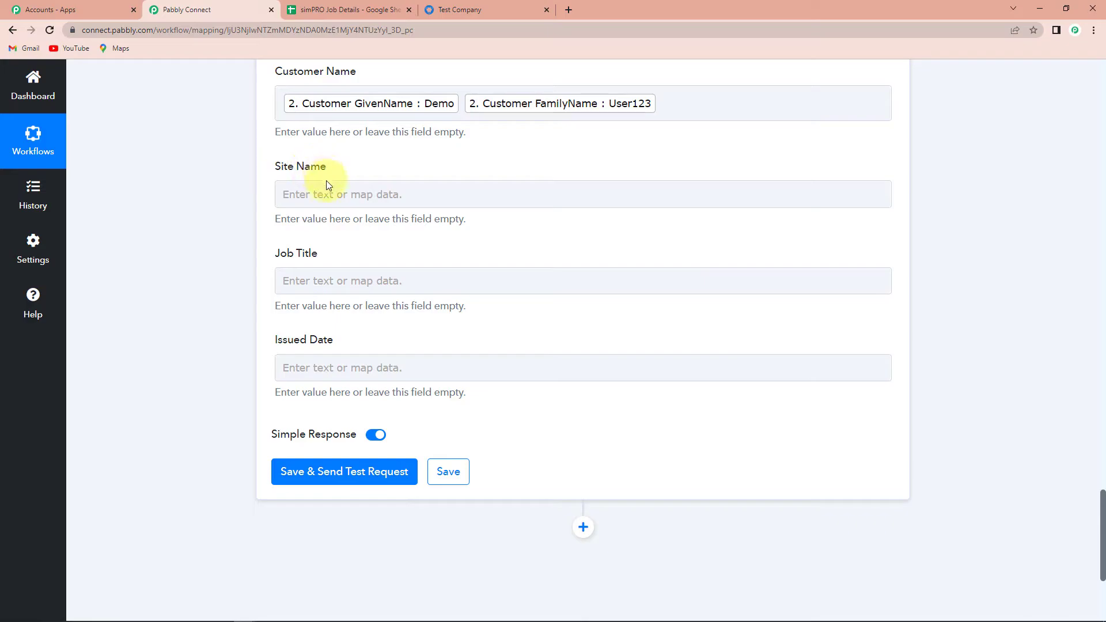
click(330, 199)
click(353, 341)
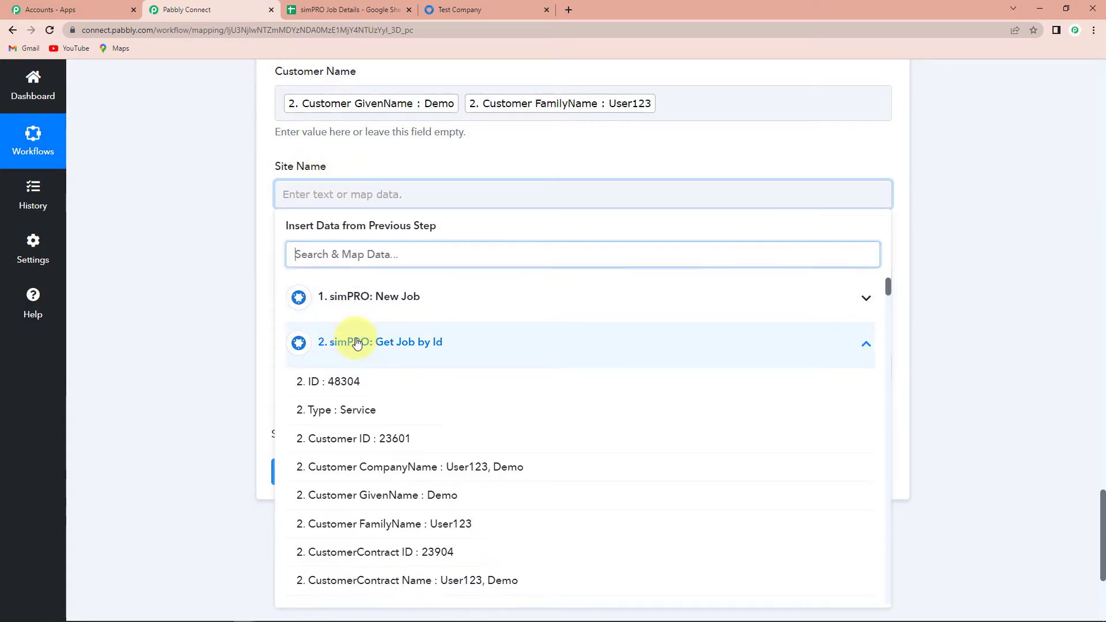
text(sit)
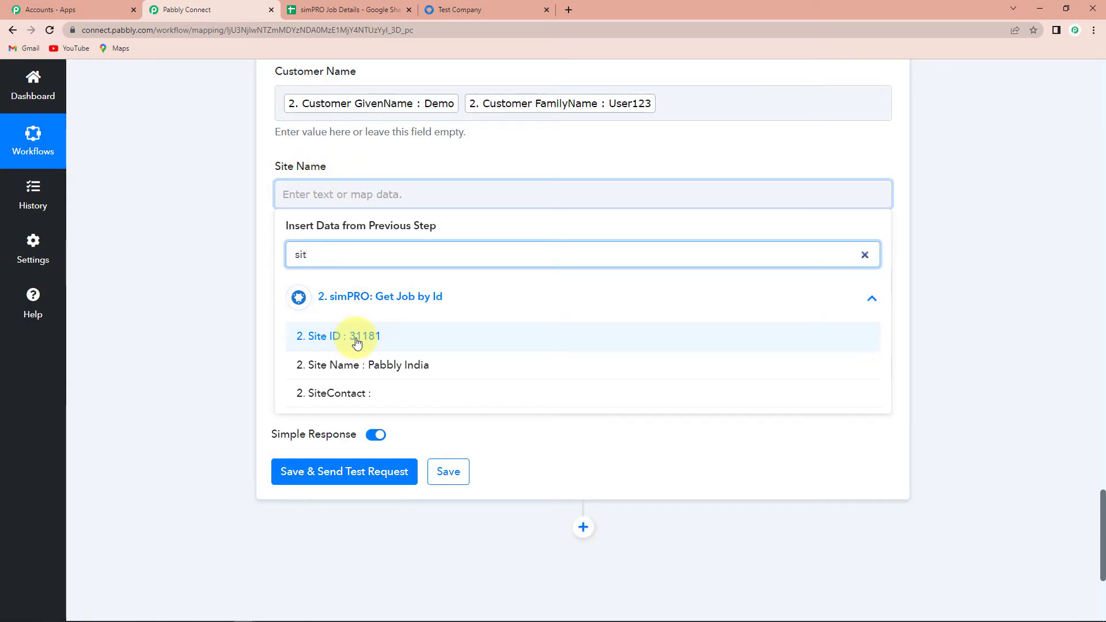
click(358, 365)
click(138, 321)
scroll(288, 264, down, 2)
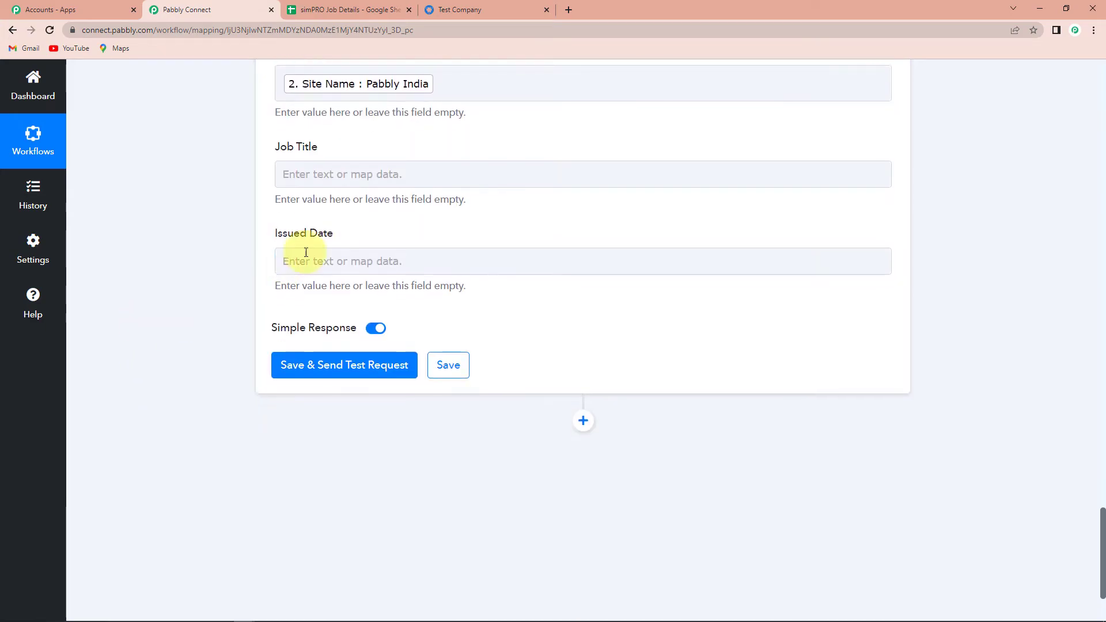
click(321, 174)
click(351, 325)
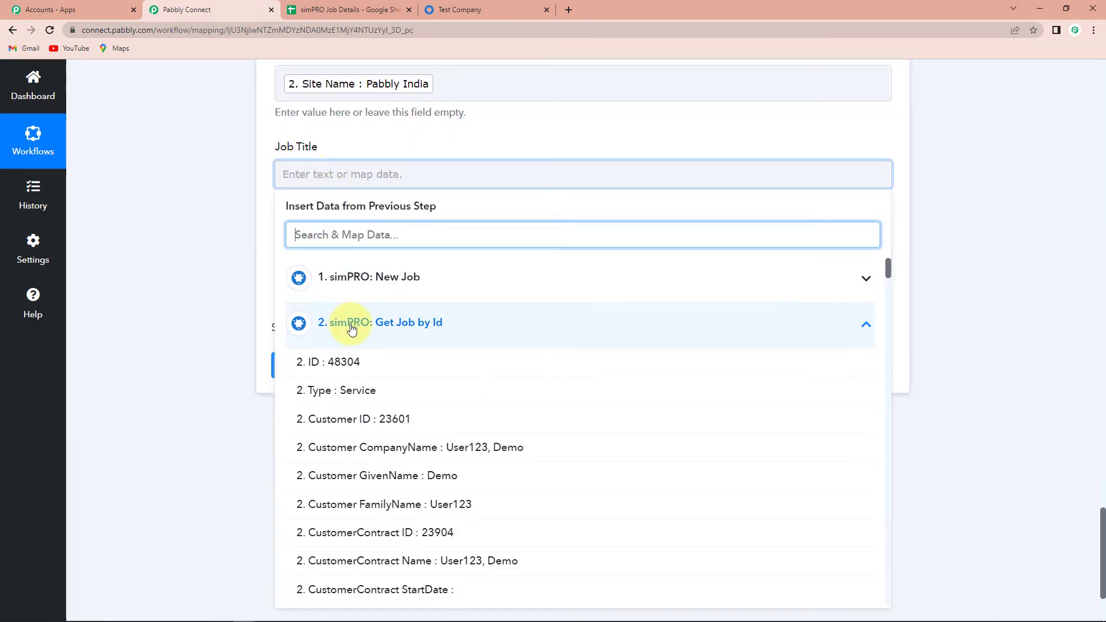
text(first)
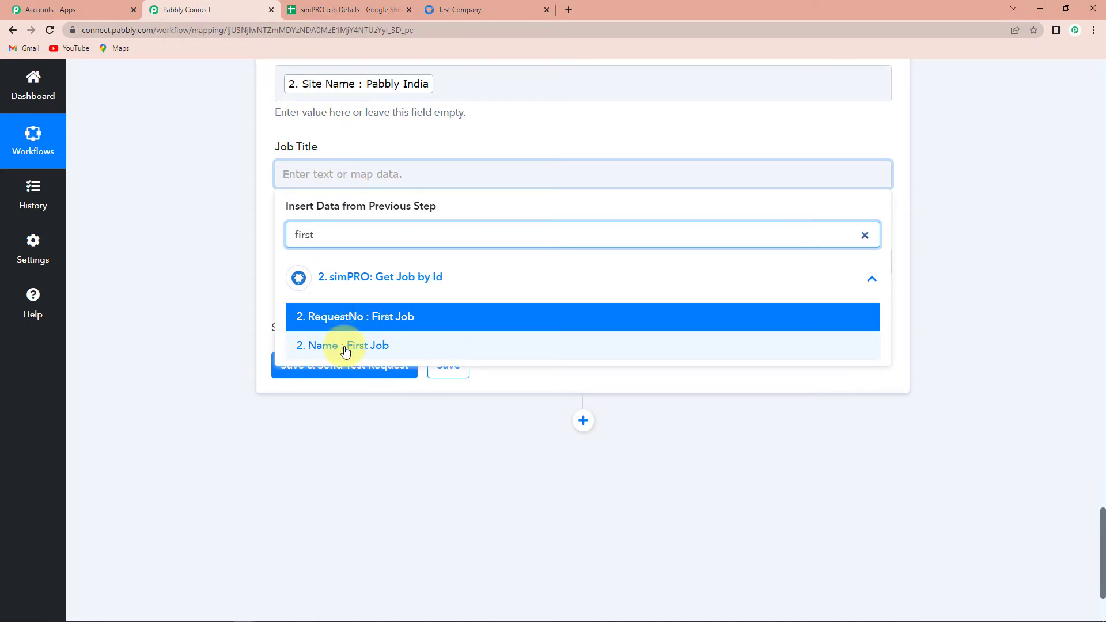
click(346, 346)
click(180, 400)
Step: Map the job's DateIssued value into the Issued Date field
click(361, 384)
click(355, 421)
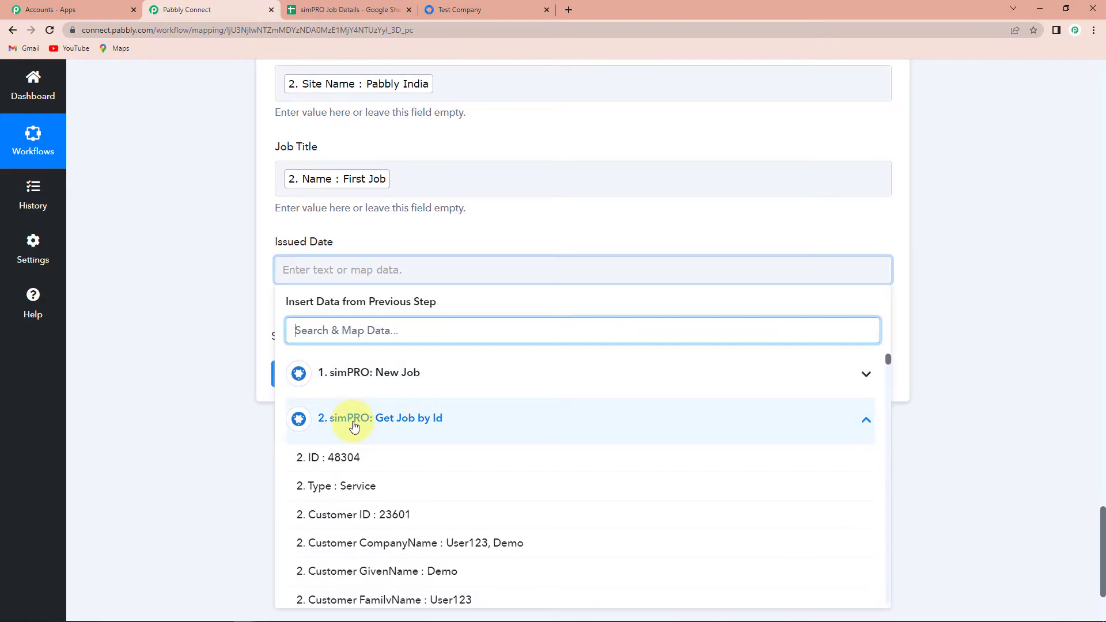
scroll(484, 515, down, 2)
scroll(483, 517, down, 7)
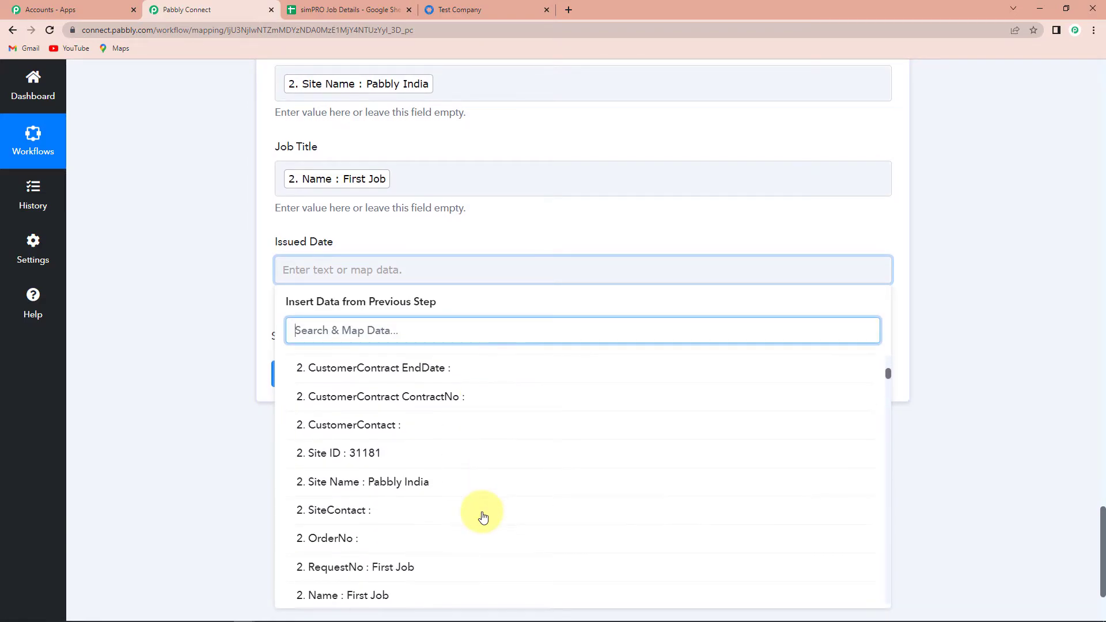
click(369, 514)
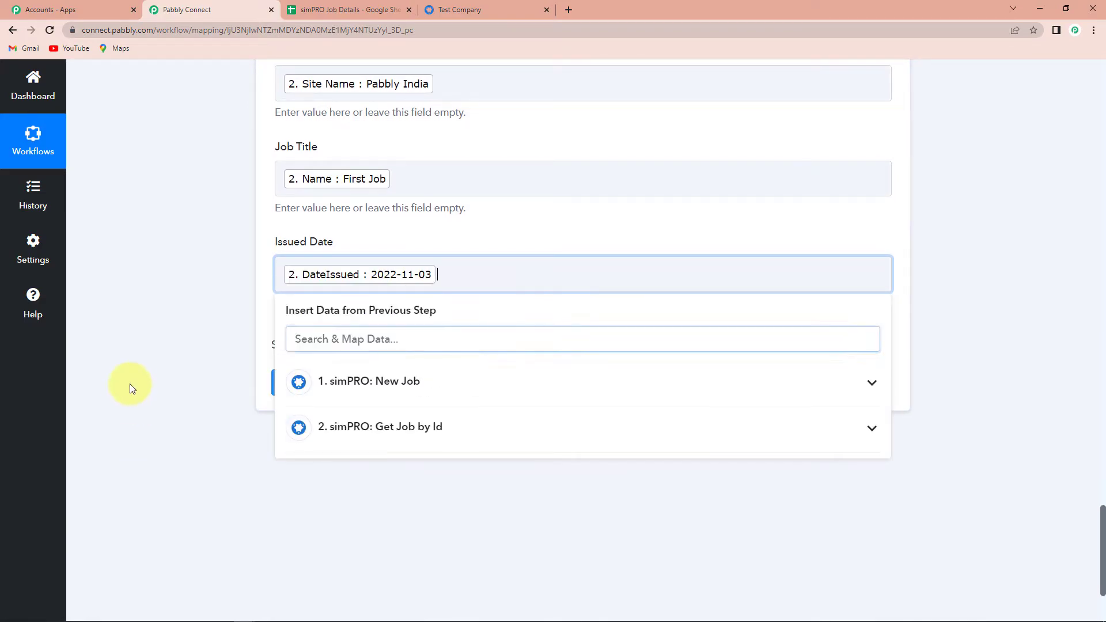
click(130, 400)
Step: Send a test row and check it in the simPRO Job Details spreadsheet
click(299, 395)
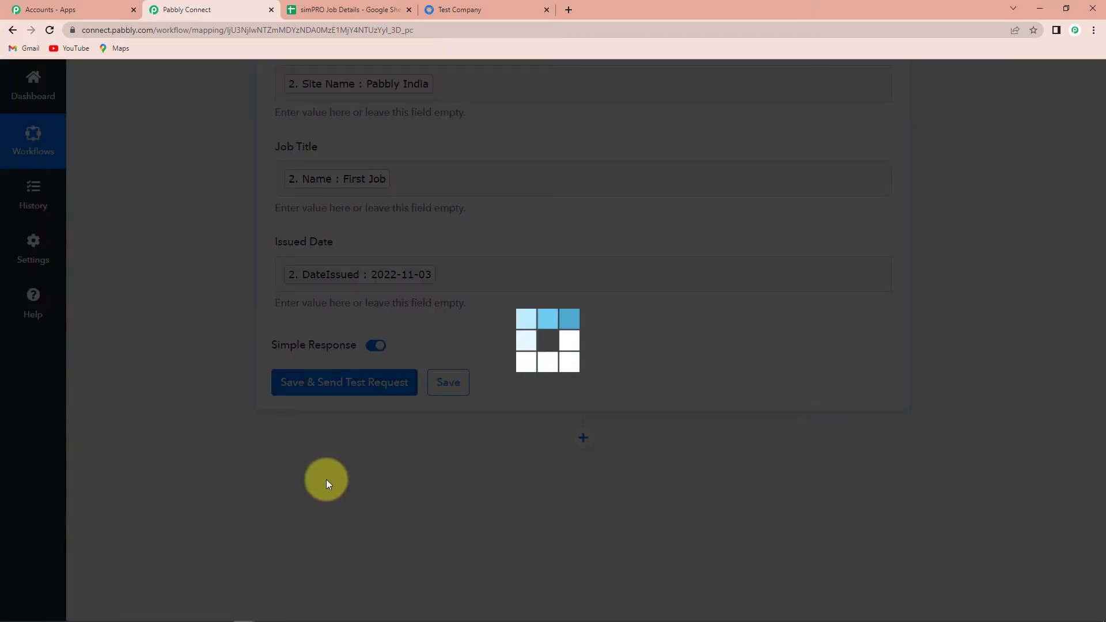
scroll(542, 471, down, 2)
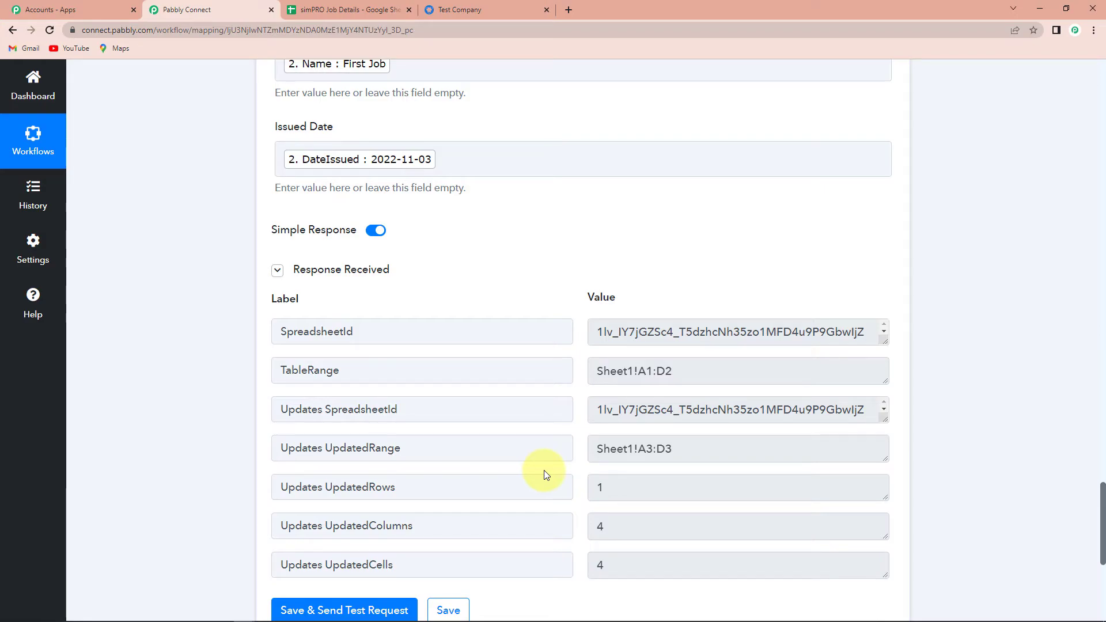
click(345, 10)
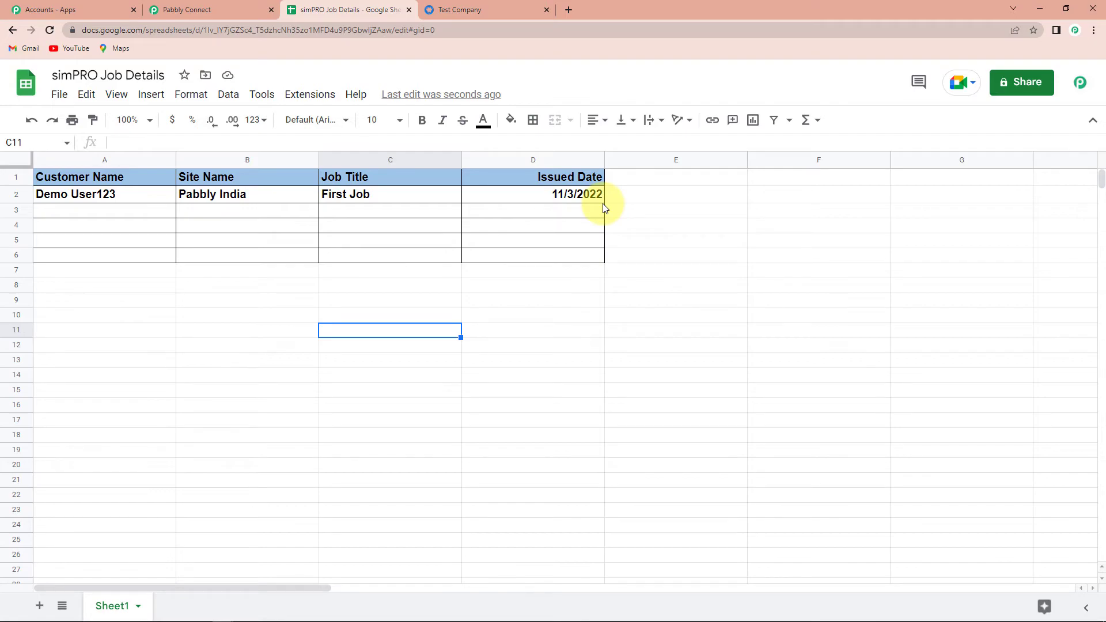
Step: Start a simPRO service job for the demo customer at site Pabbly India, named Demo Job New
click(513, 11)
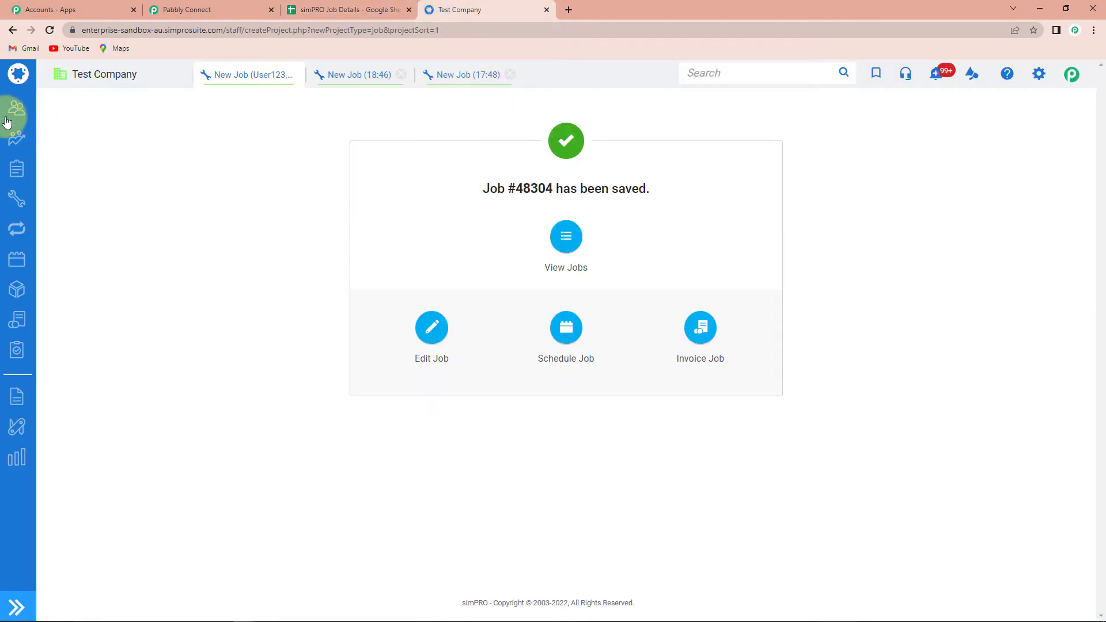
mouse_move(16, 199)
click(170, 199)
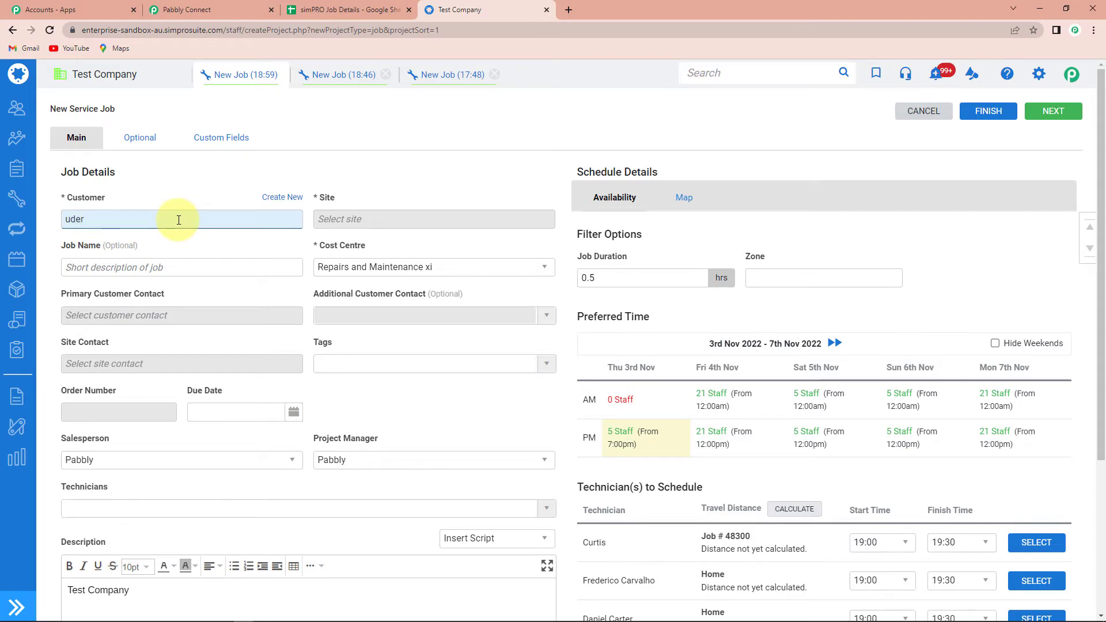
text(user)
click(247, 314)
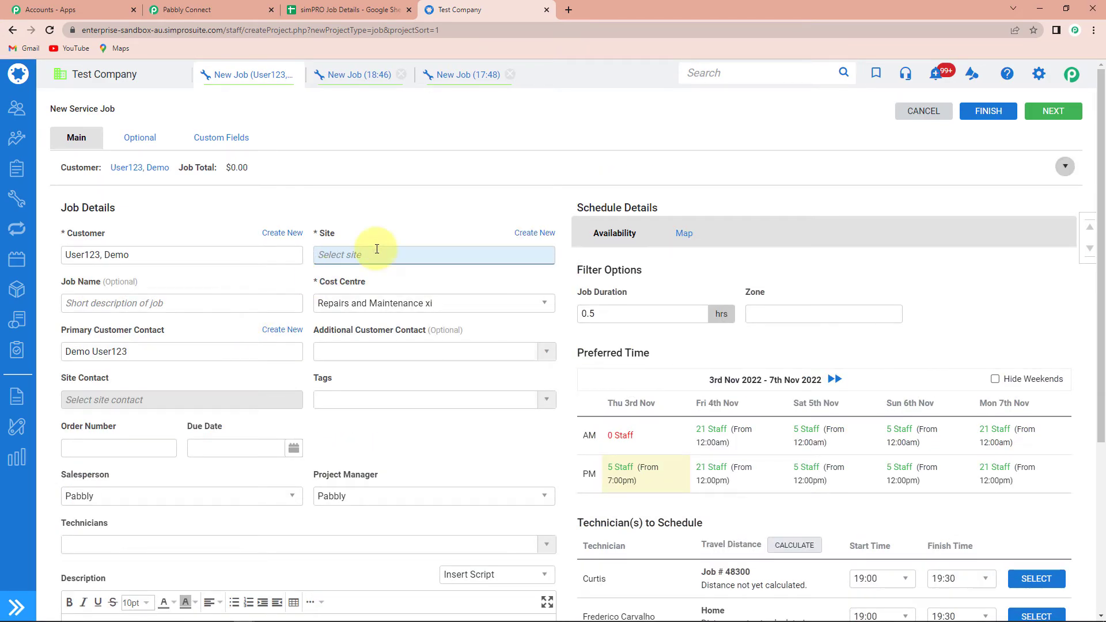
click(379, 254)
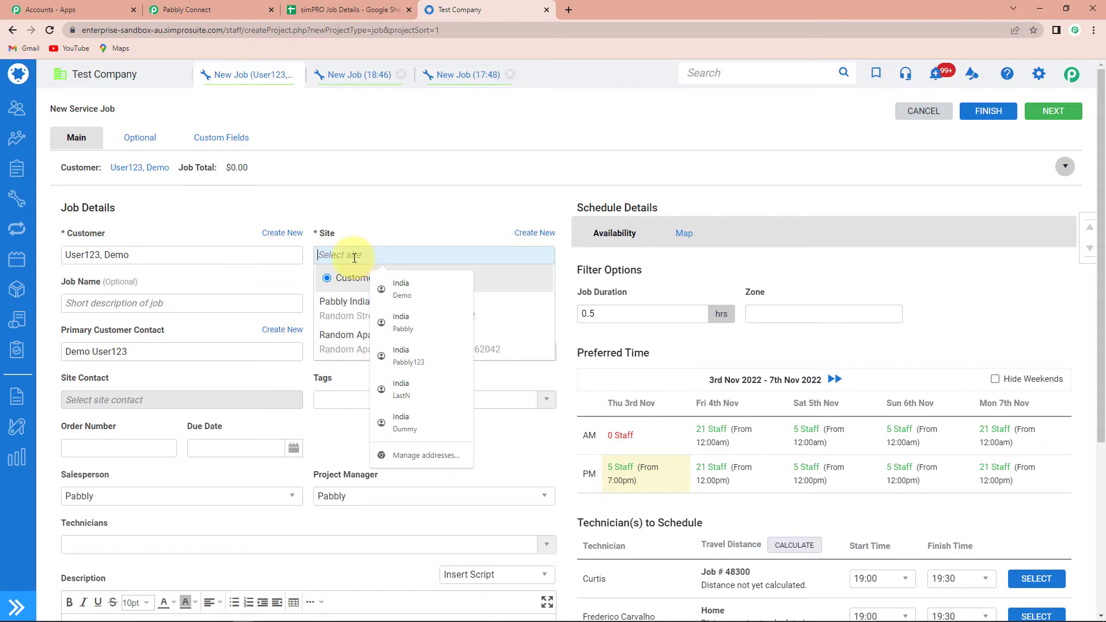
click(328, 298)
click(108, 308)
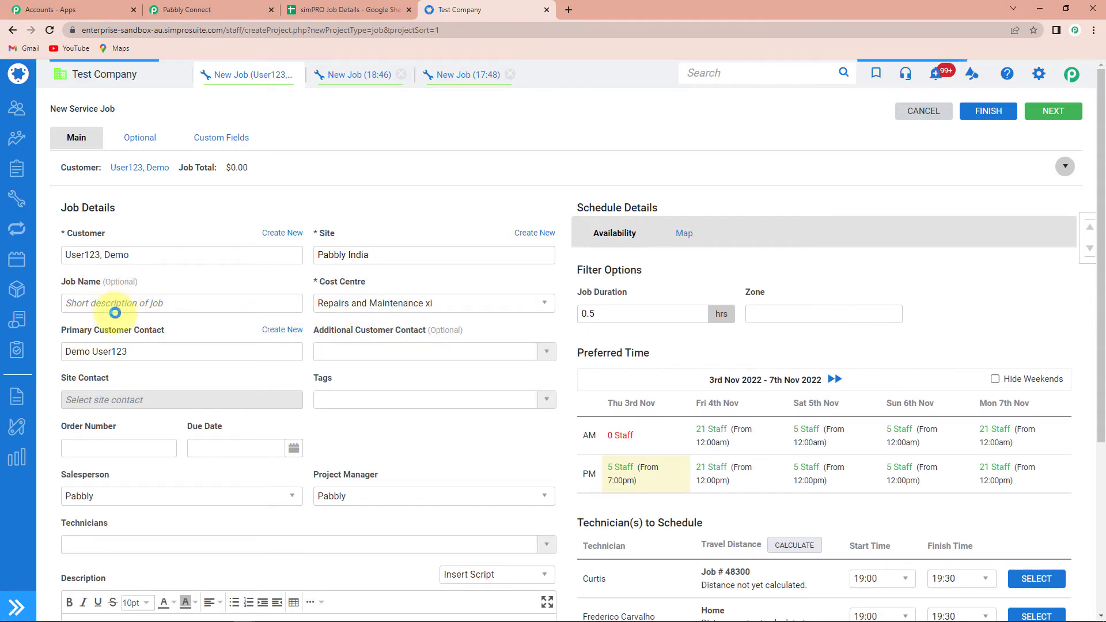
click(112, 308)
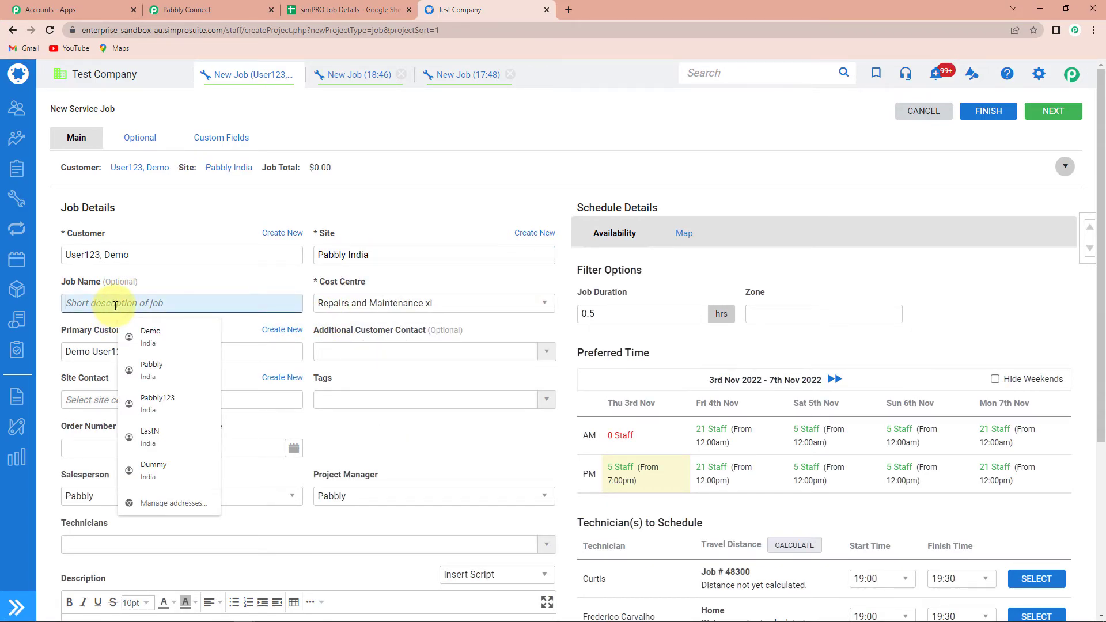
text(Demo Job New)
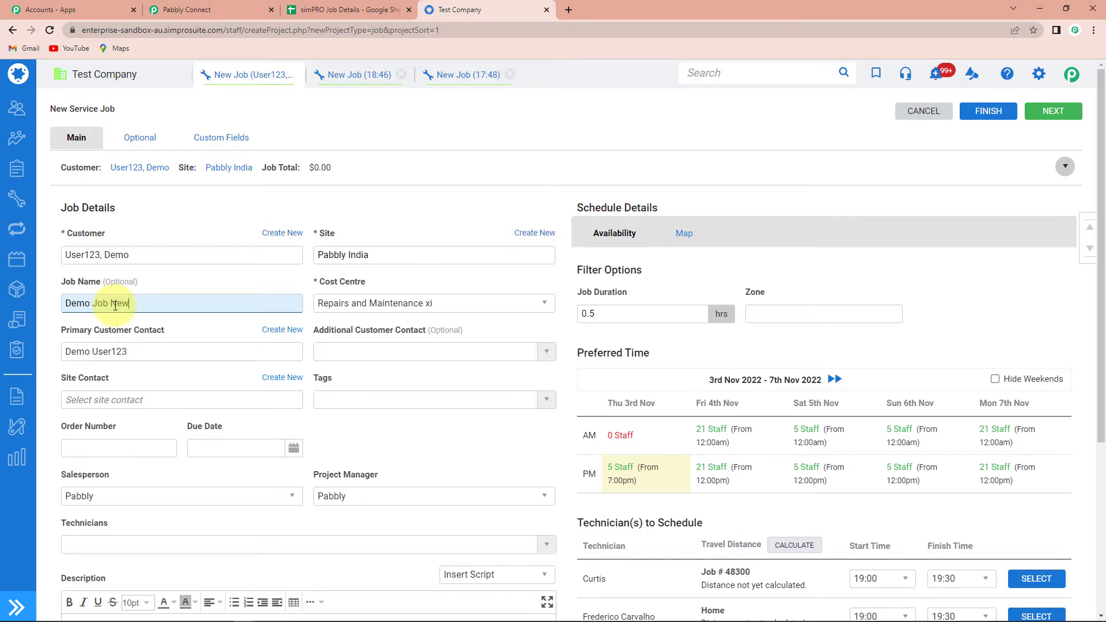
Step: Set cost centre Smoke Alarm Inspection and Sage JobNo S0380, then save the job
click(486, 305)
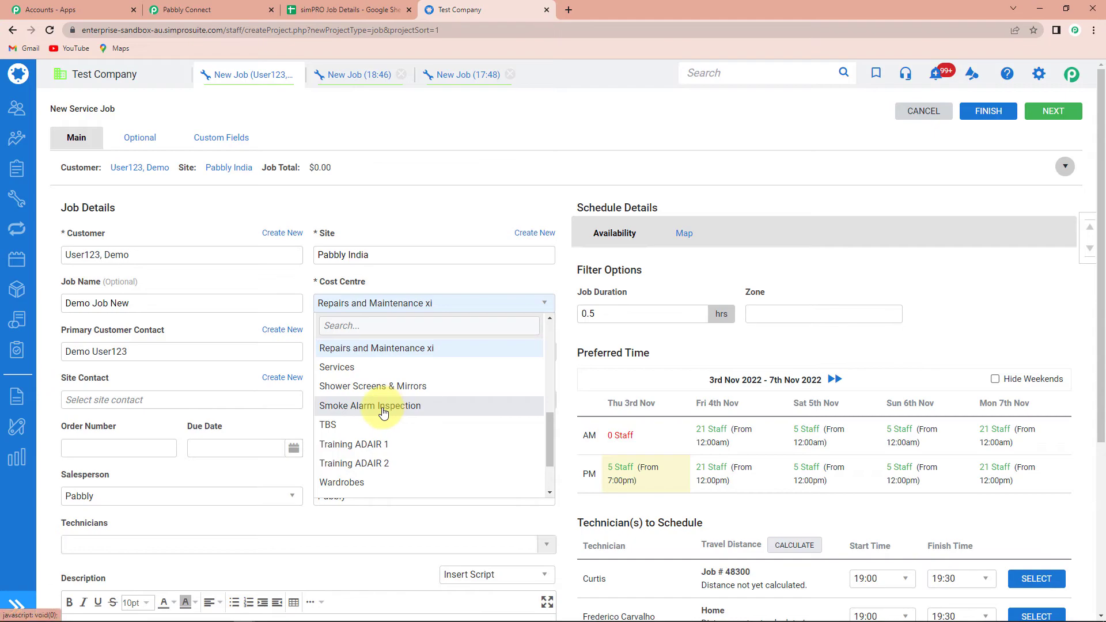
click(384, 406)
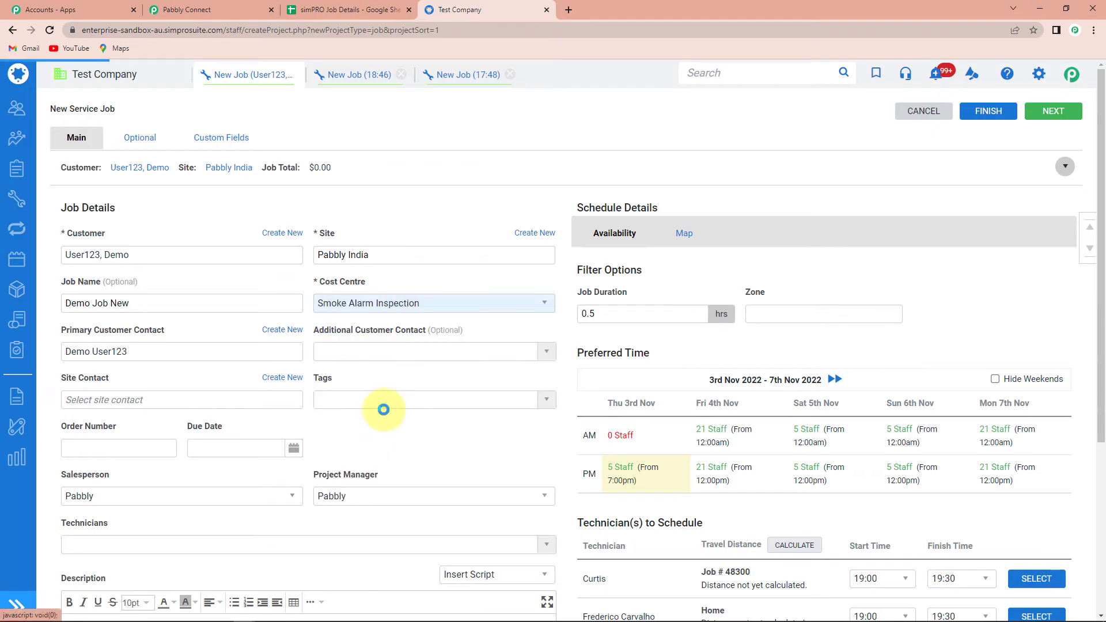
click(66, 334)
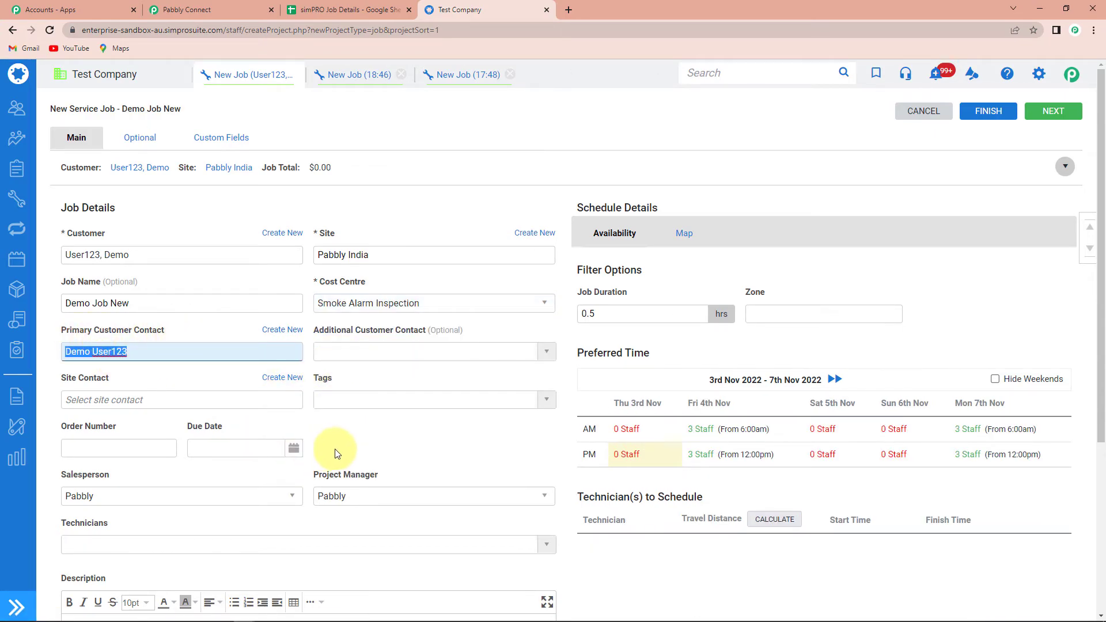
click(979, 115)
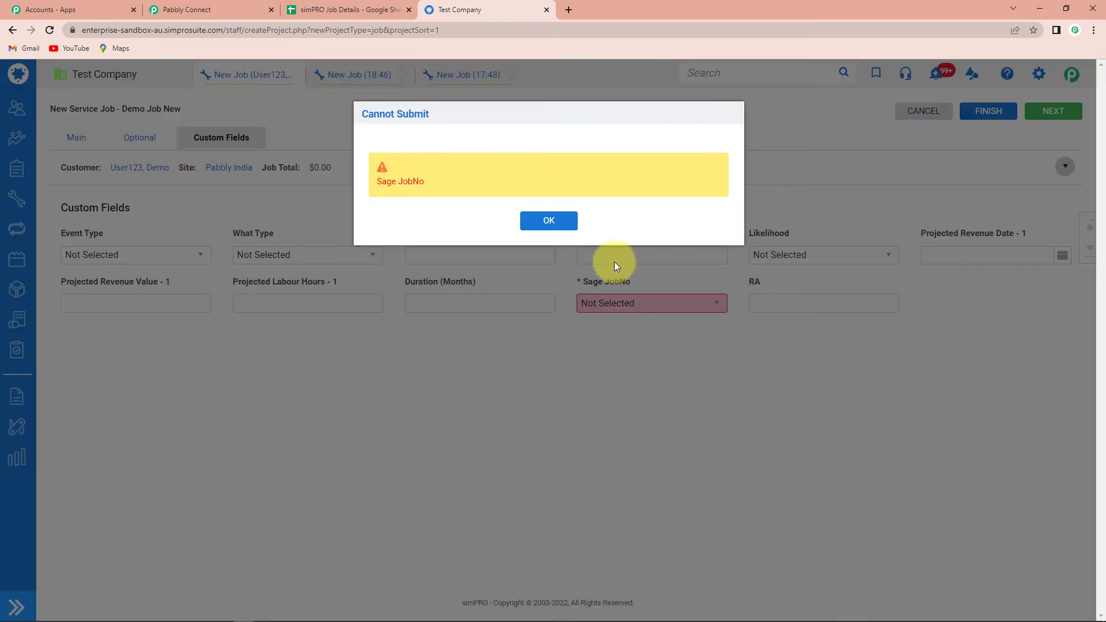
click(551, 222)
click(634, 305)
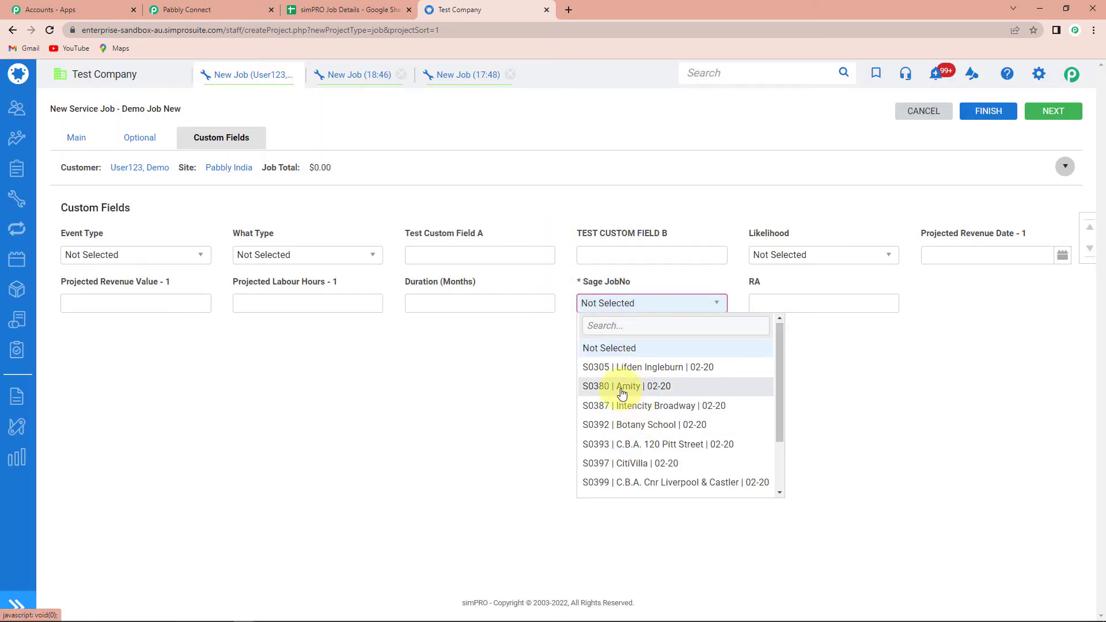
click(621, 394)
click(988, 111)
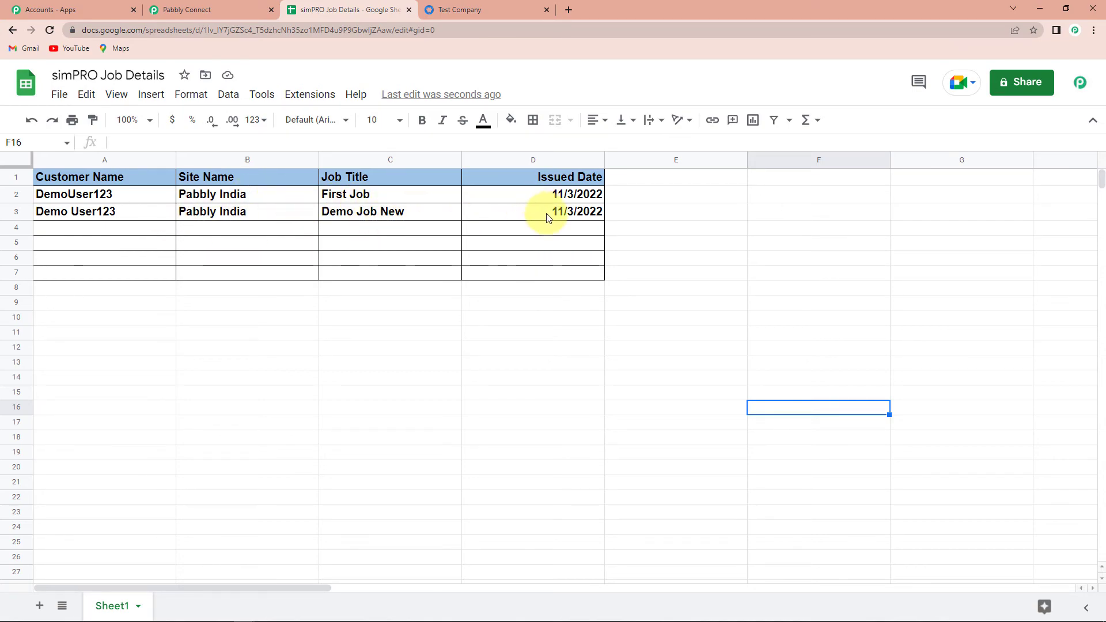
Step: Return to the Pabbly Connect workflow after seeing Demo Job New in row 3
click(192, 10)
Step: Collapse the Google Sheets, Get Job by Id and simPRO New Job trigger steps
scroll(806, 311, up, 7)
scroll(841, 294, up, 3)
scroll(875, 219, up, 5)
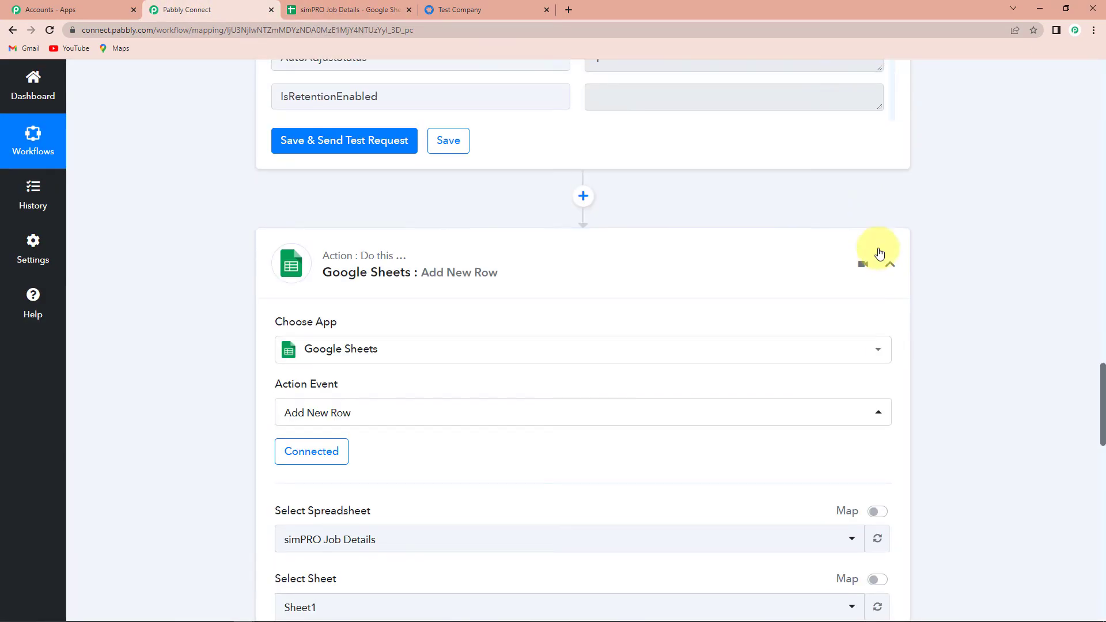
click(888, 266)
scroll(839, 346, up, 15)
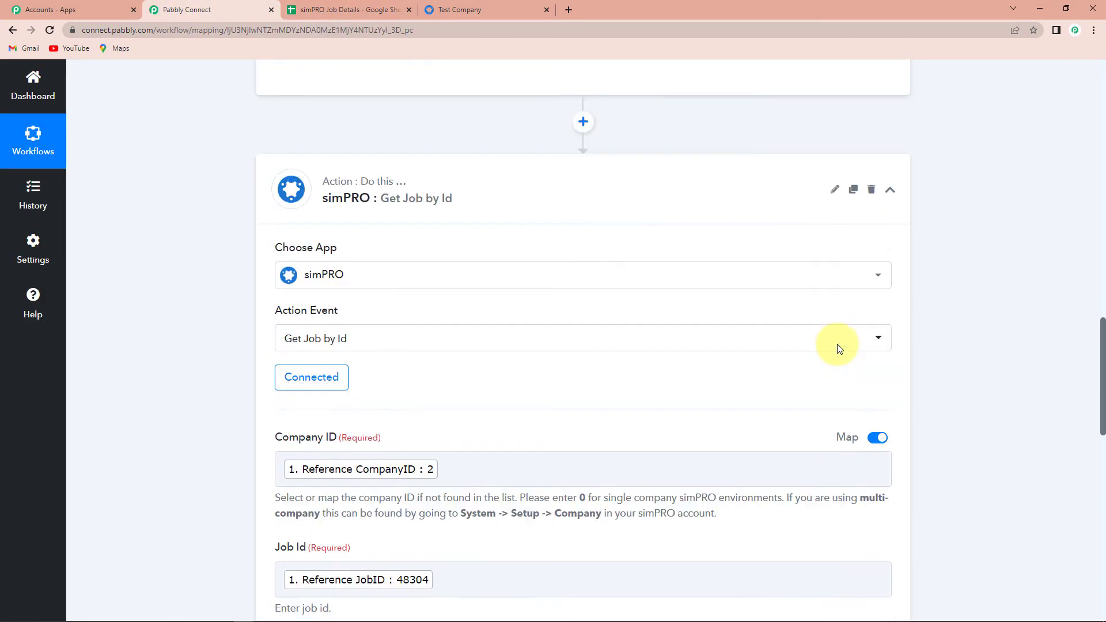
click(890, 341)
scroll(743, 368, up, 10)
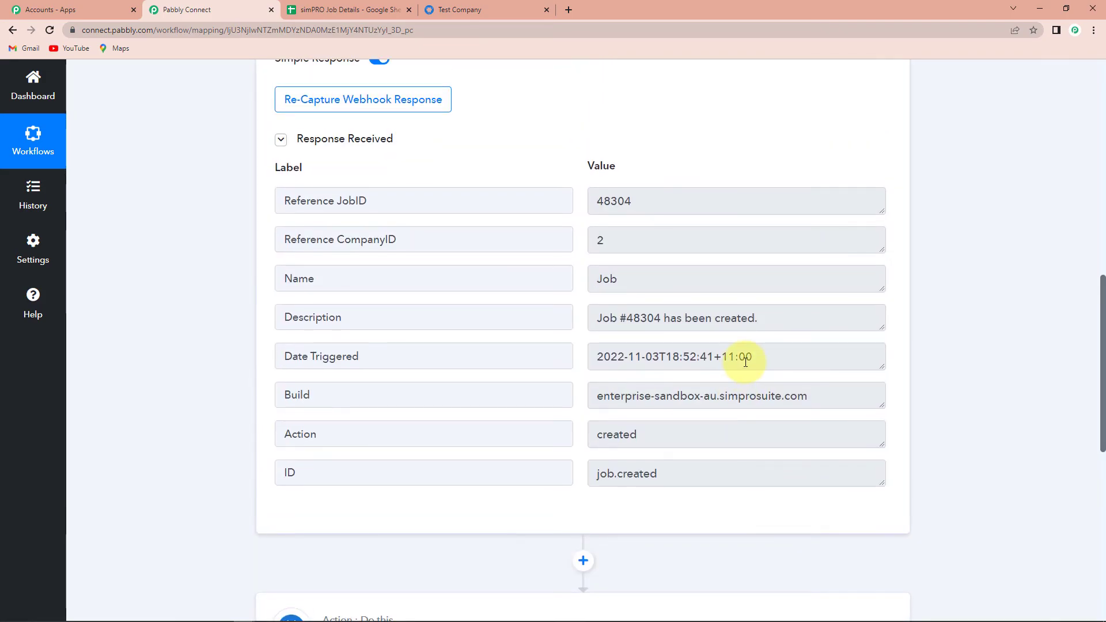
scroll(745, 362, up, 5)
click(890, 214)
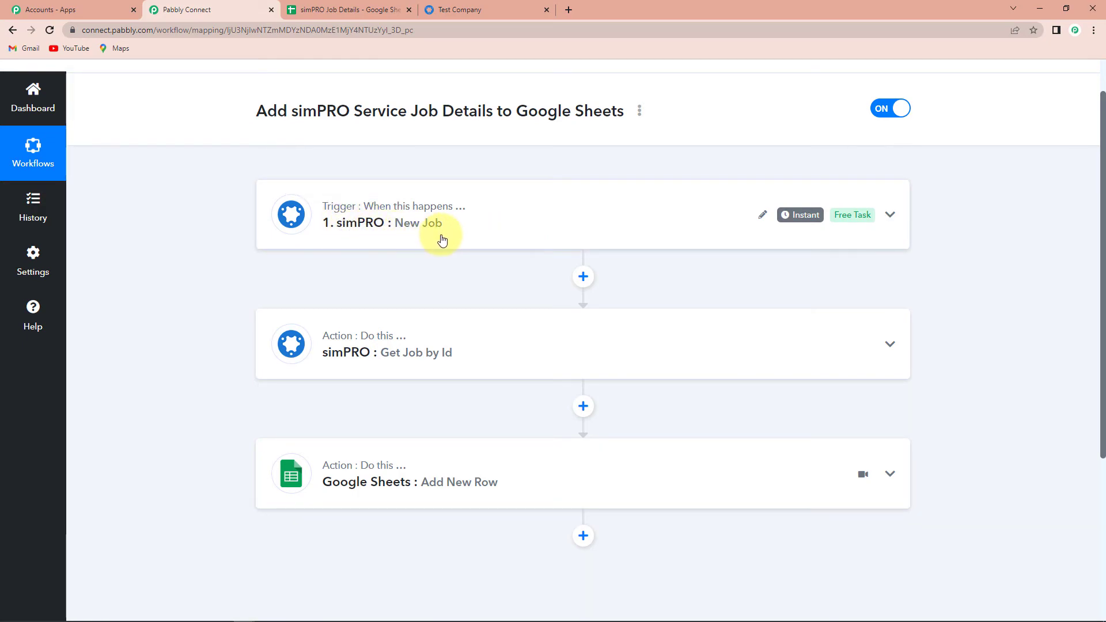
scroll(424, 303, down, 1)
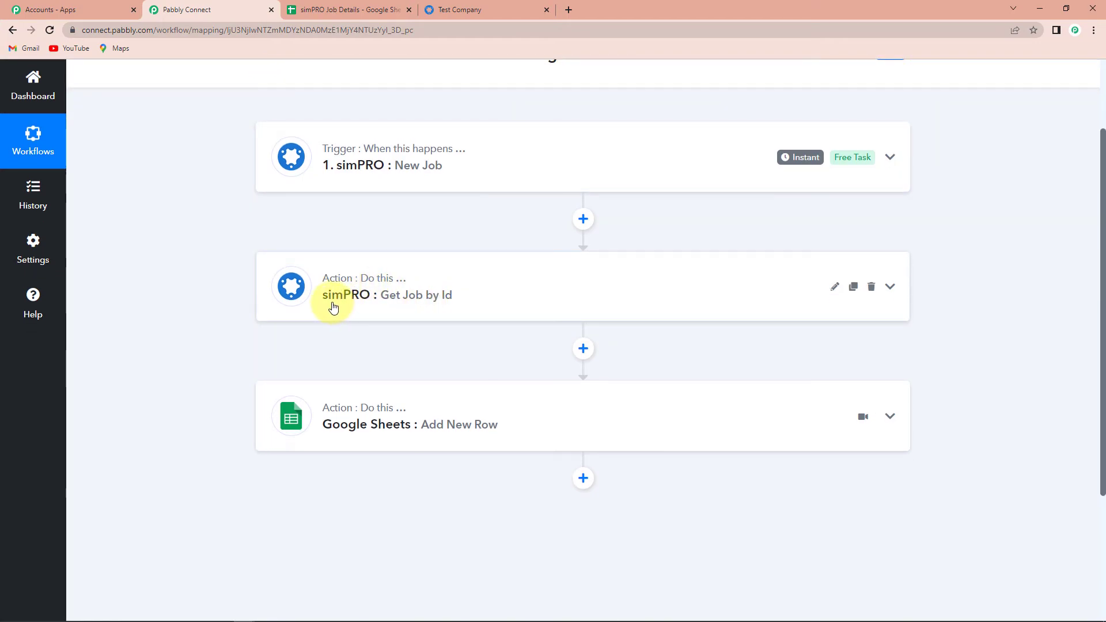